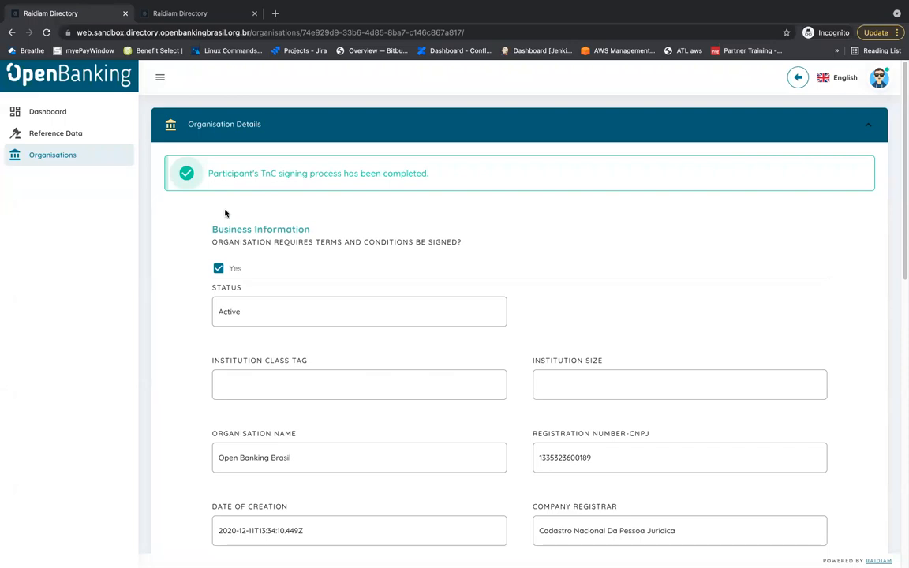
Start a new BRCAC certificate for the raidiam-dev-demo software statement and advance to the Generate CSR stage.
click(183, 15)
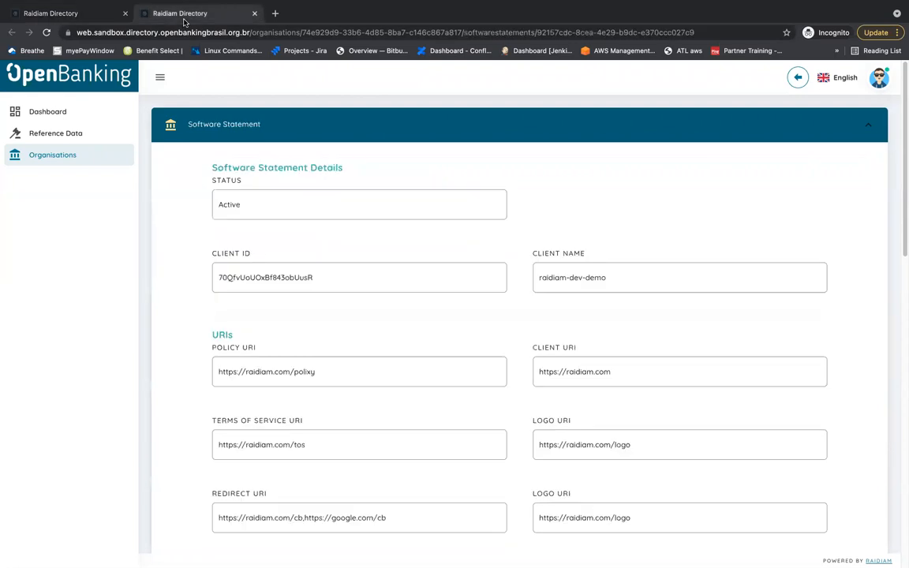
scroll(559, 456, down, 15)
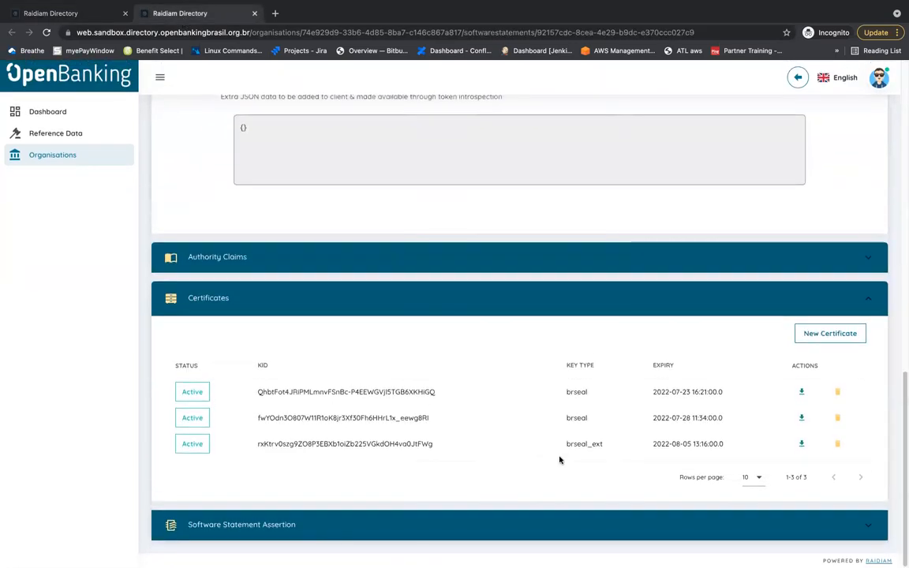
click(819, 335)
click(455, 276)
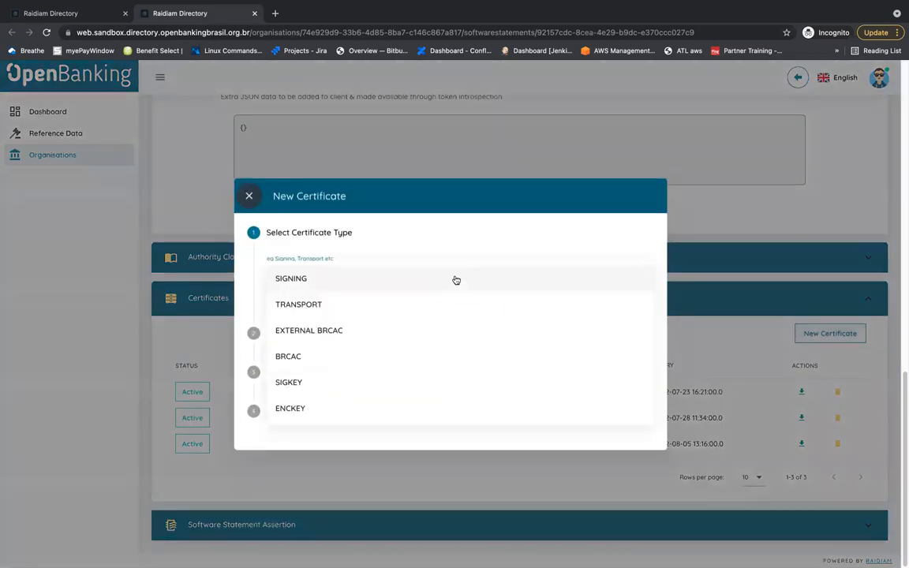
click(426, 363)
click(288, 299)
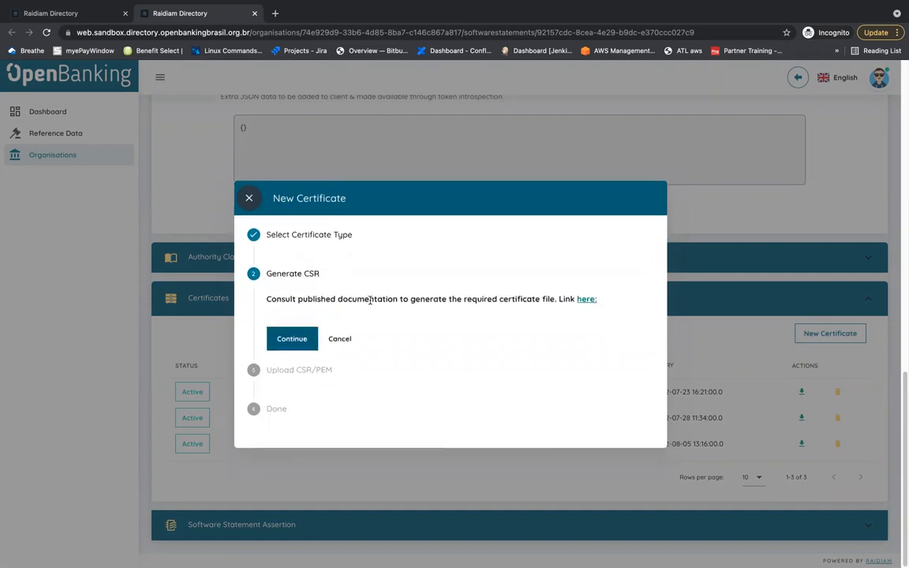
Open the linked certificate generation documentation, and switch to the brcac.cnf file in Visual Studio Code.
click(585, 300)
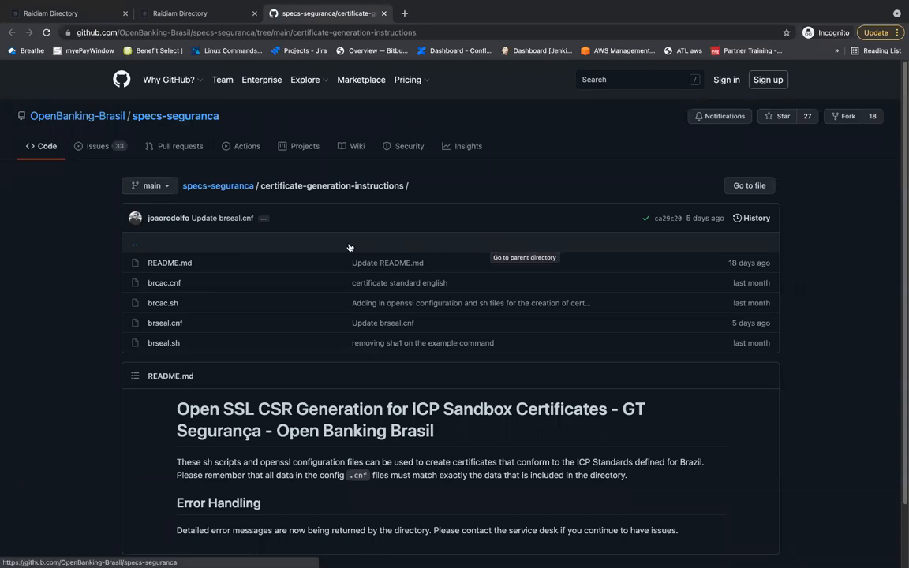
key(ctrl+Left)
key(ctrl+Right)
key(ctrl+Right)
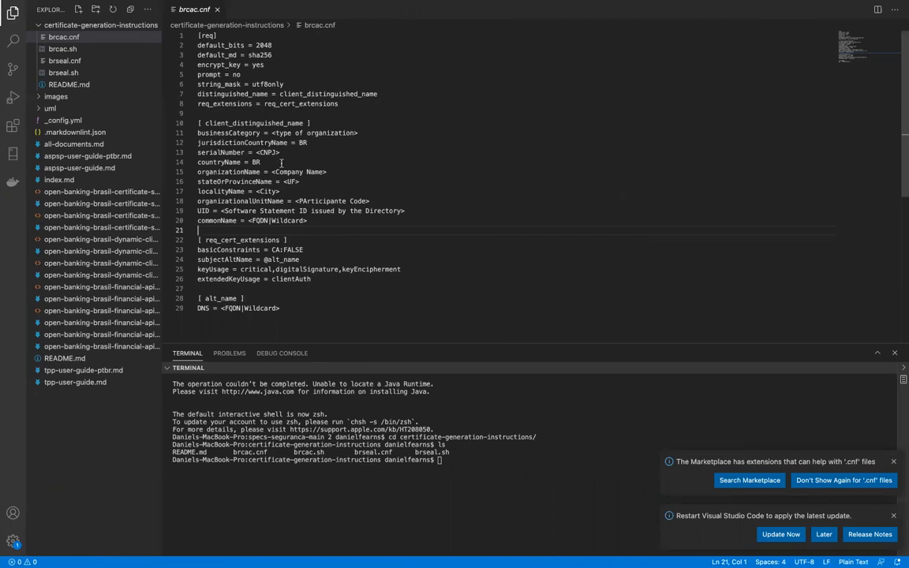
Replace the businessCategory placeholder in brcac.cnf with "Private Organization".
drag(272, 133, 358, 133)
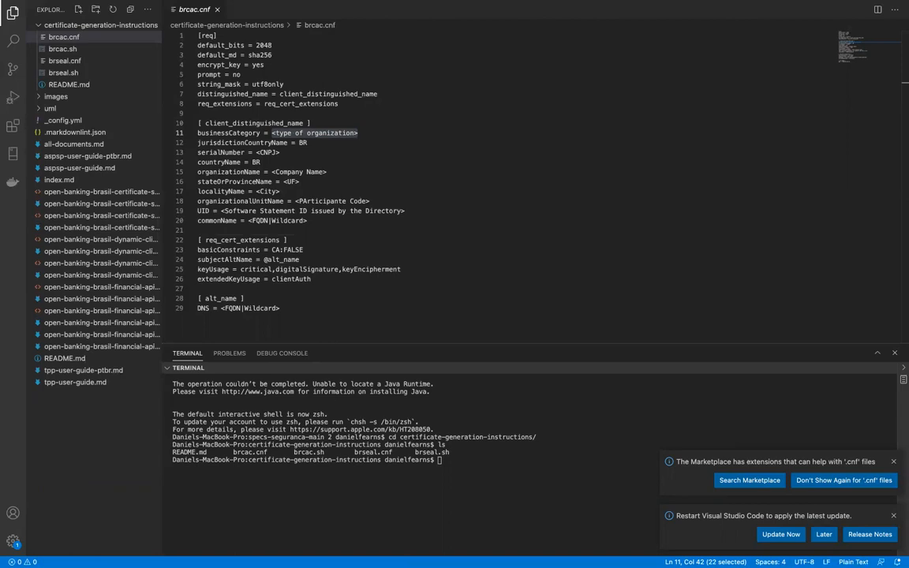
click(375, 193)
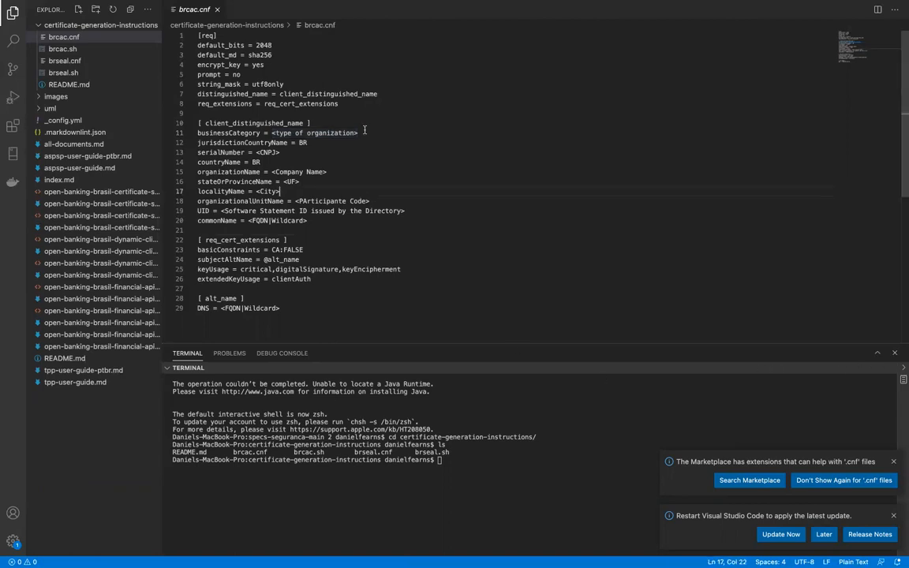
drag(272, 133, 357, 133)
text(Private Organization)
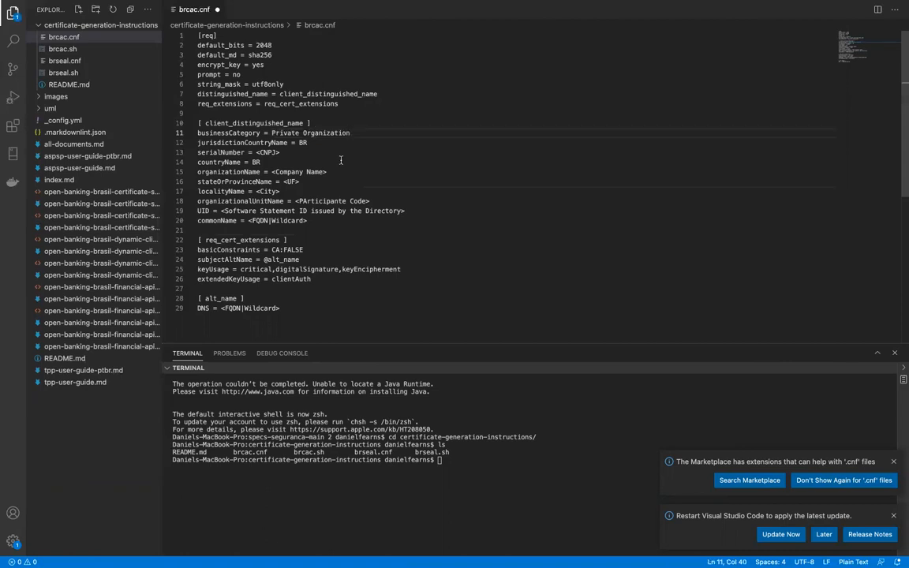
double_click(243, 142)
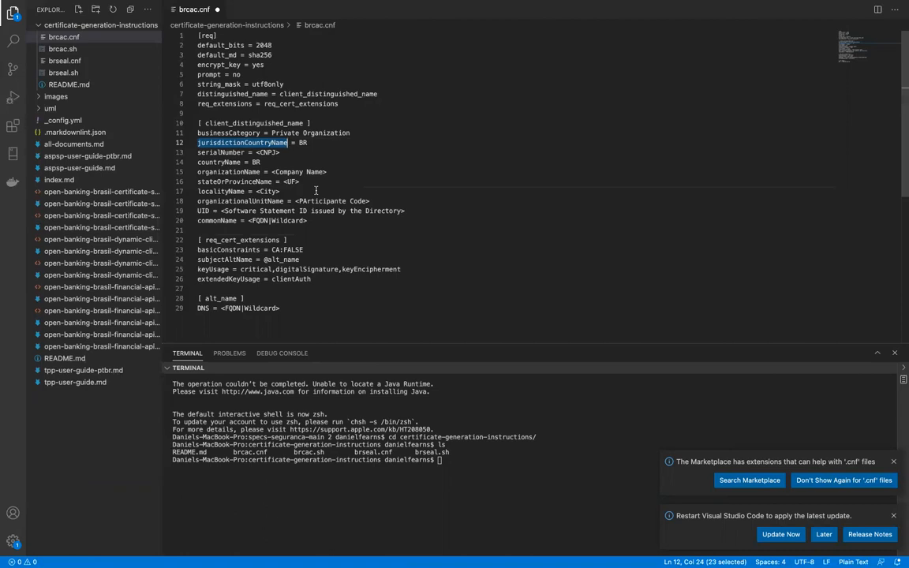
Replace the serialNumber placeholder in brcac.cnf with the CNPJ registration number copied from the organisation details in Raidiam Directory.
double_click(199, 152)
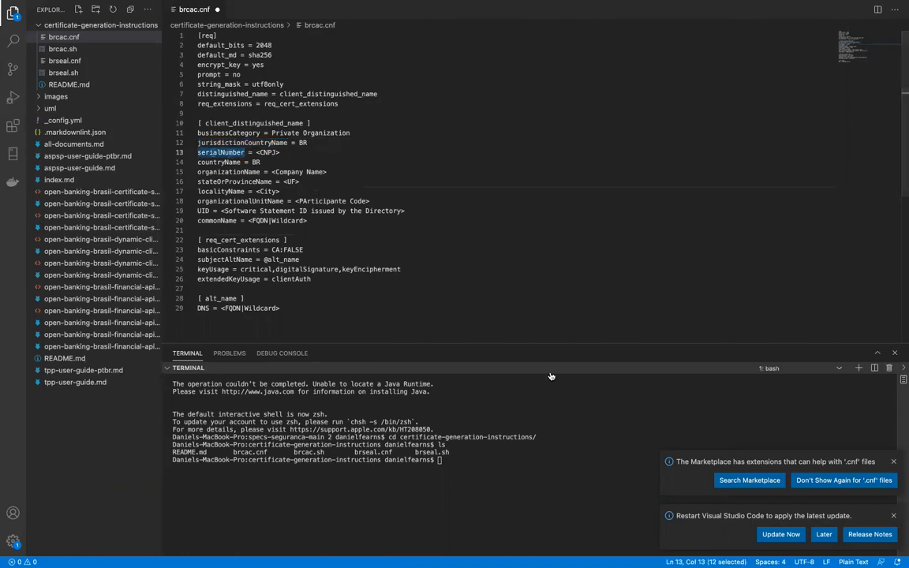
key(ctrl+Left)
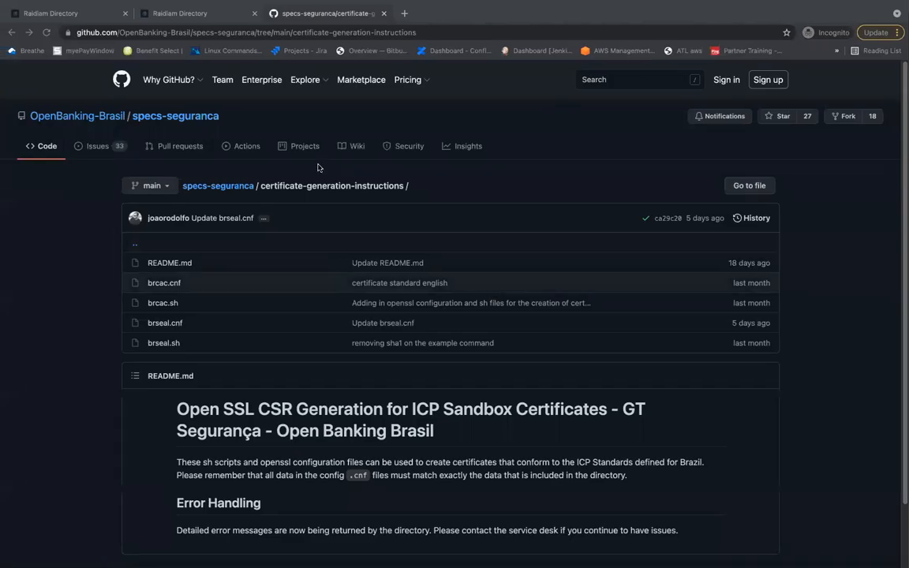
click(77, 14)
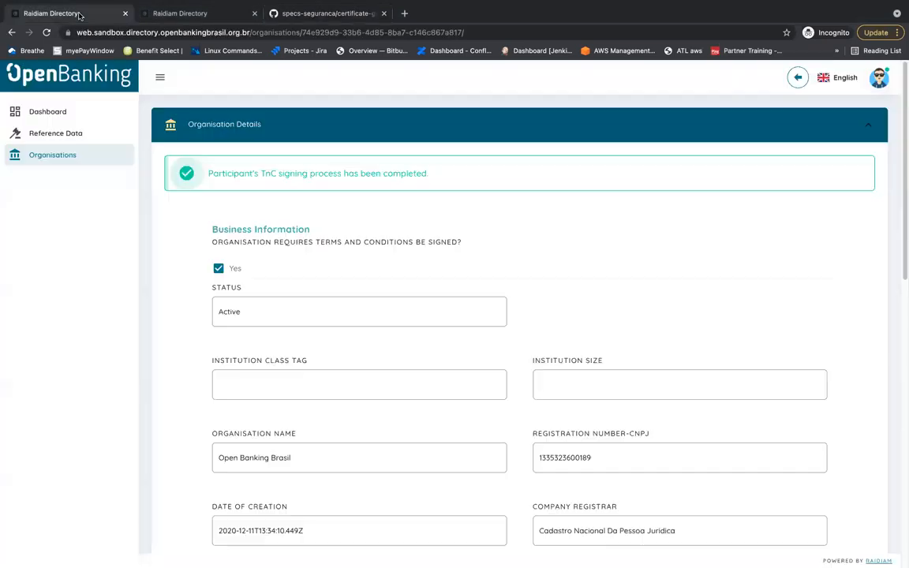
scroll(544, 256, down, 5)
click(558, 262)
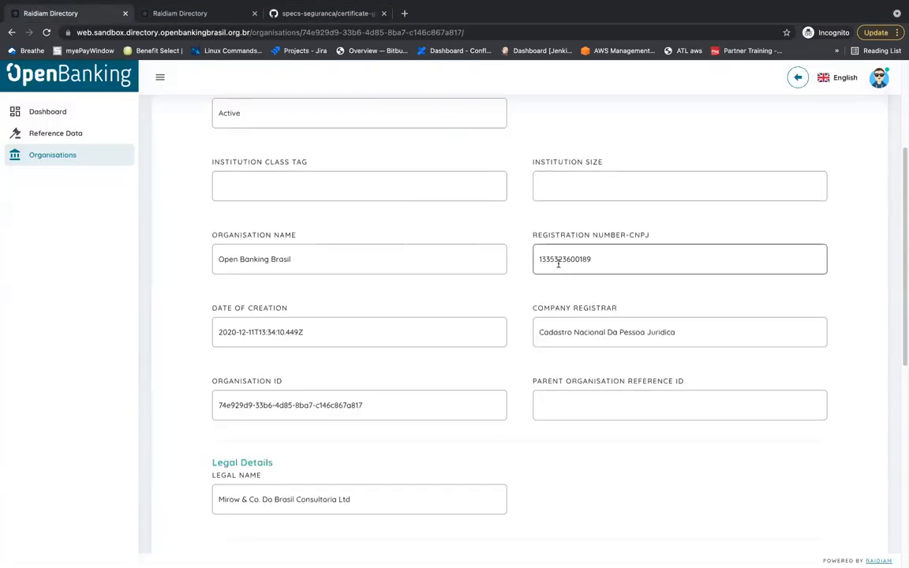
double_click(559, 263)
key(super+c)
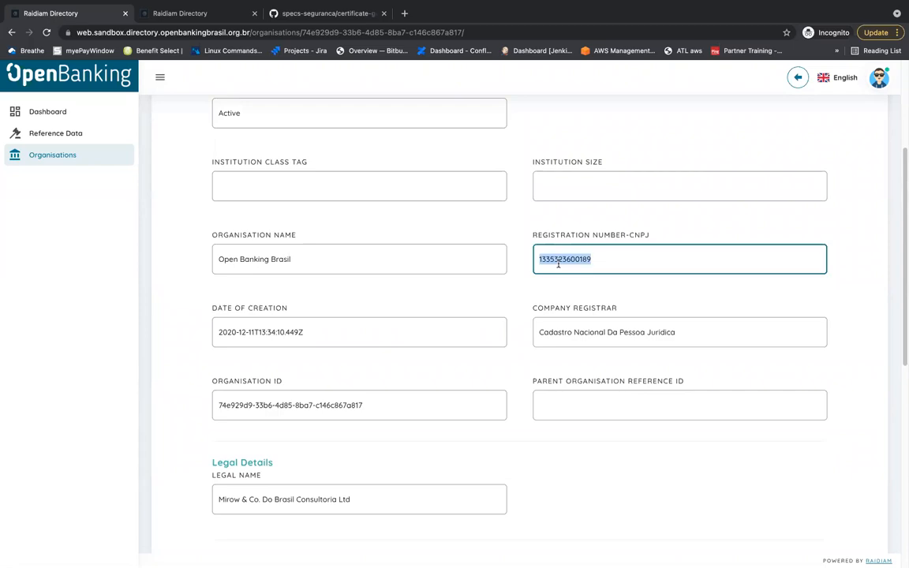
key(ctrl+Right)
drag(280, 153, 255, 153)
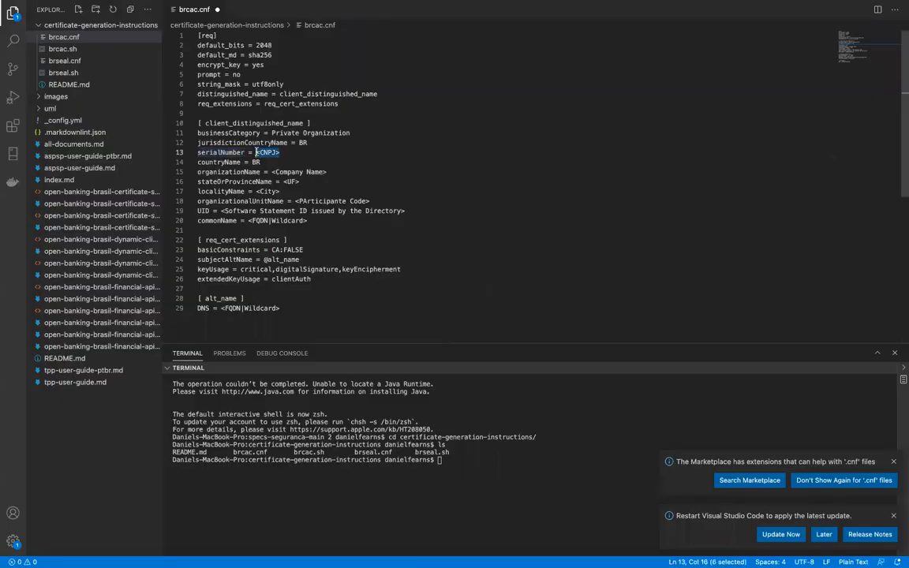
key(super+v)
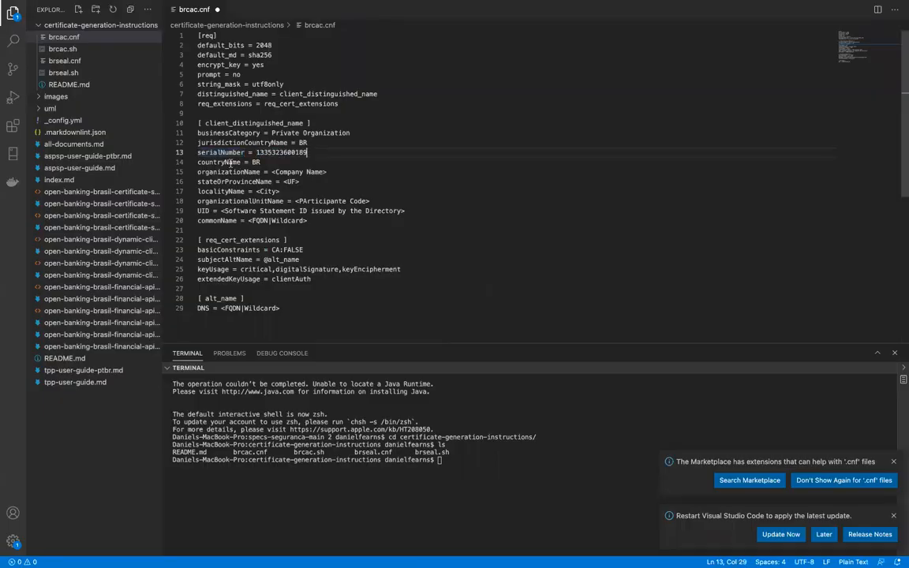
Replace the organizationName placeholder with the organisation name "Open Banking Brasil" copied from the directory's organisation details.
double_click(229, 162)
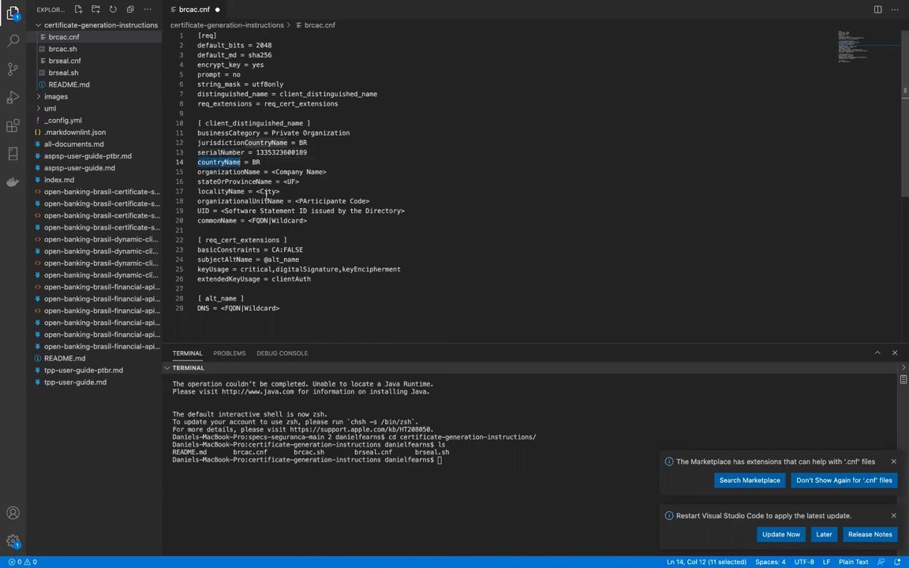
key(ctrl+Left)
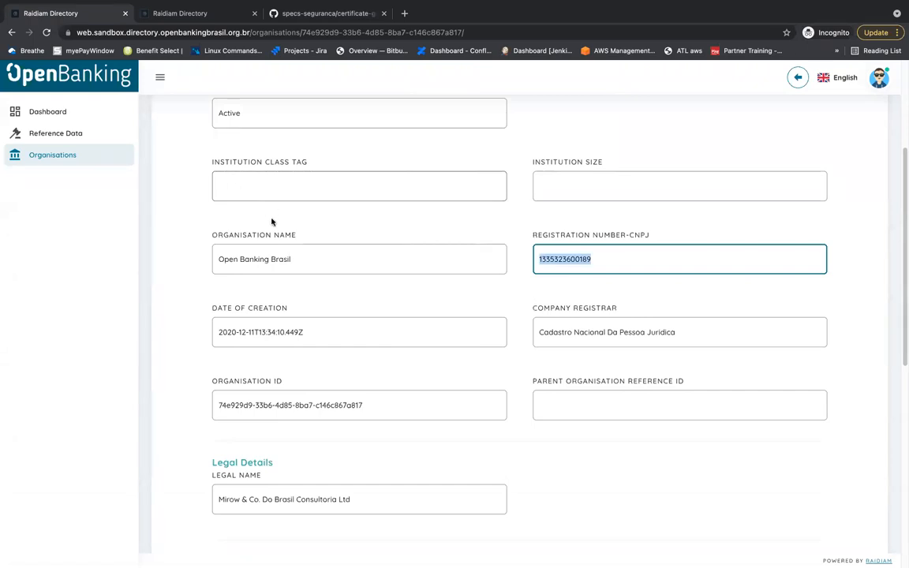
scroll(264, 270, up, 5)
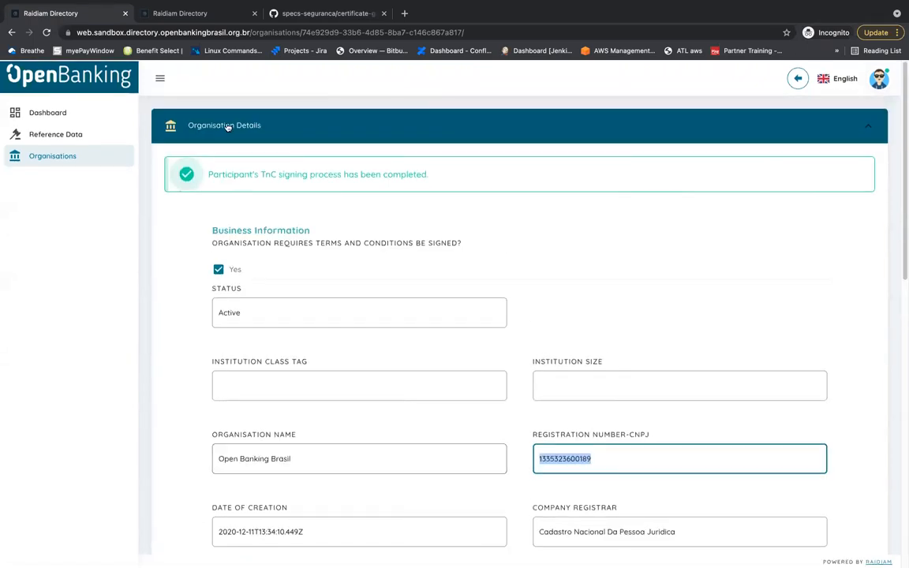
scroll(258, 375, down, 3)
click(270, 355)
triple_click(270, 355)
key(super+c)
key(ctrl+Right)
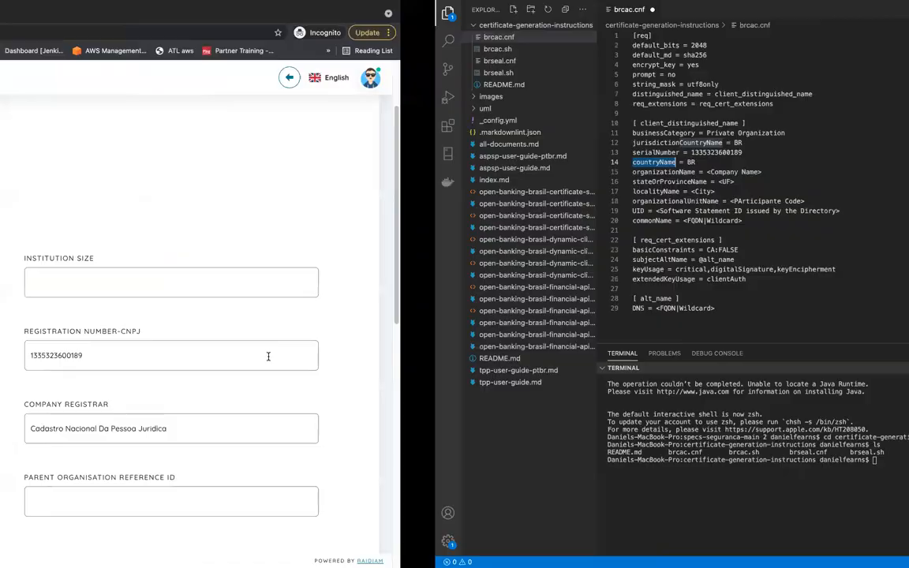
drag(272, 171, 327, 171)
key(super+v)
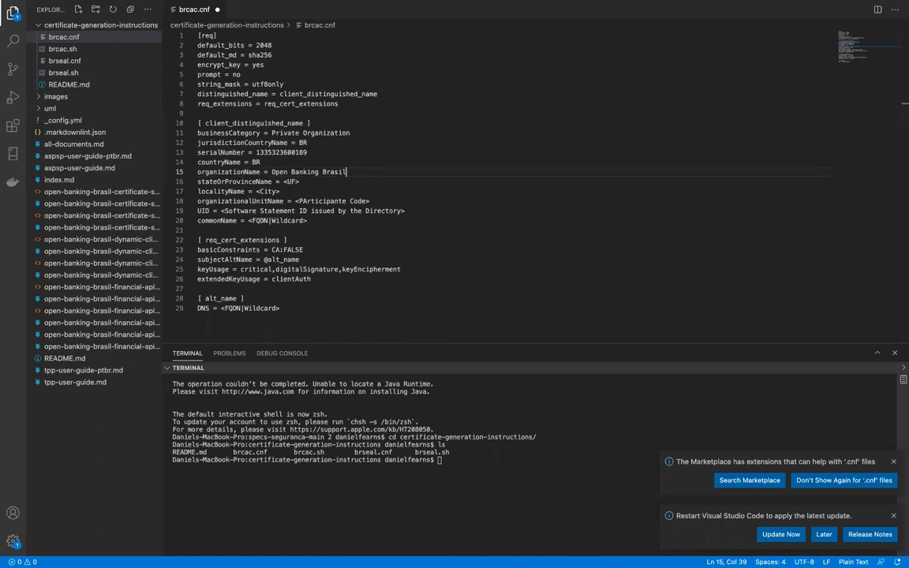
Copy the city "BOTAFOGO" from the directory's address details into both the stateOrProvinceName and localityName values of brcac.cnf.
key(ctrl+Left)
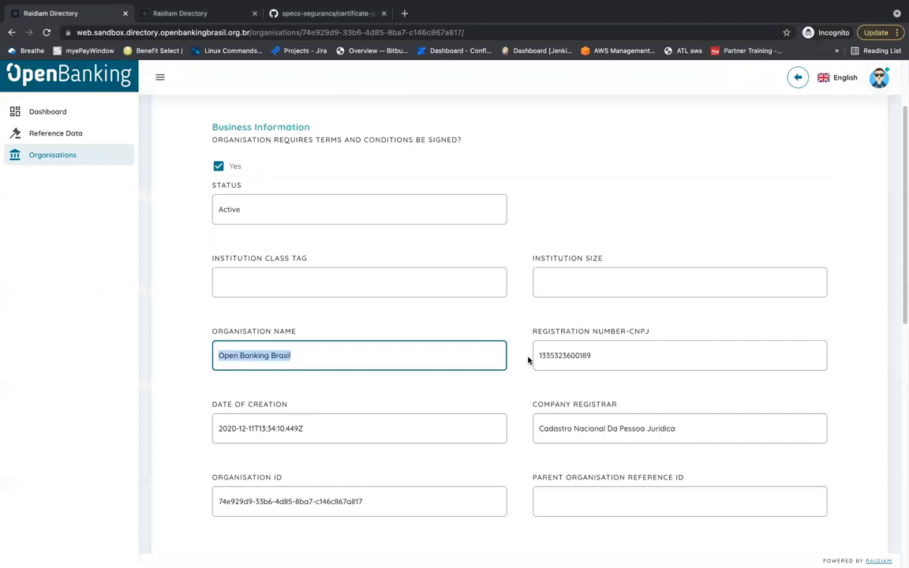
scroll(528, 360, down, 10)
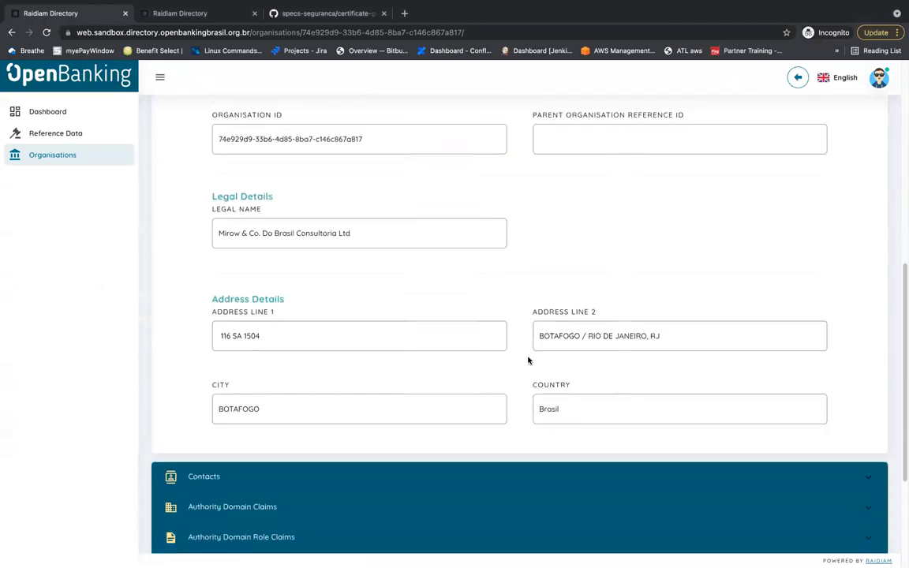
click(559, 338)
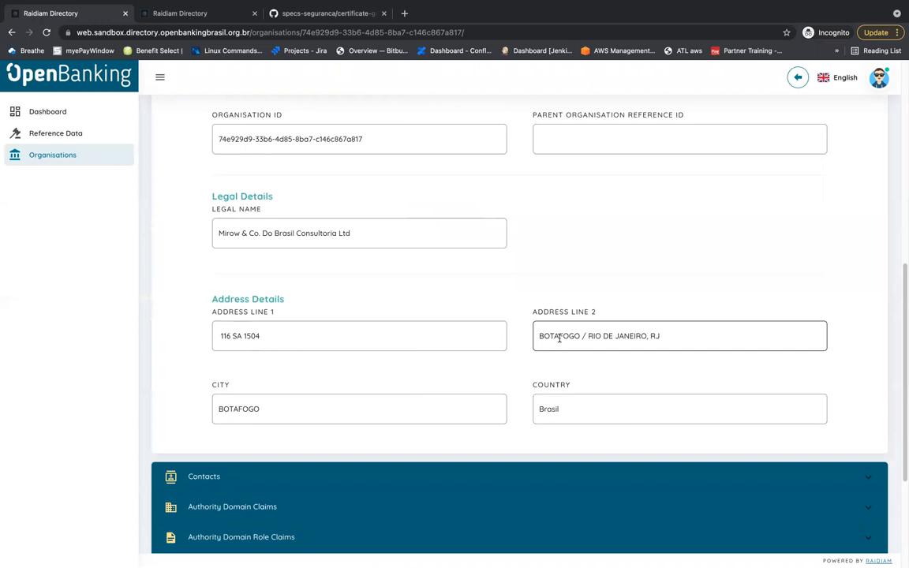
triple_click(558, 336)
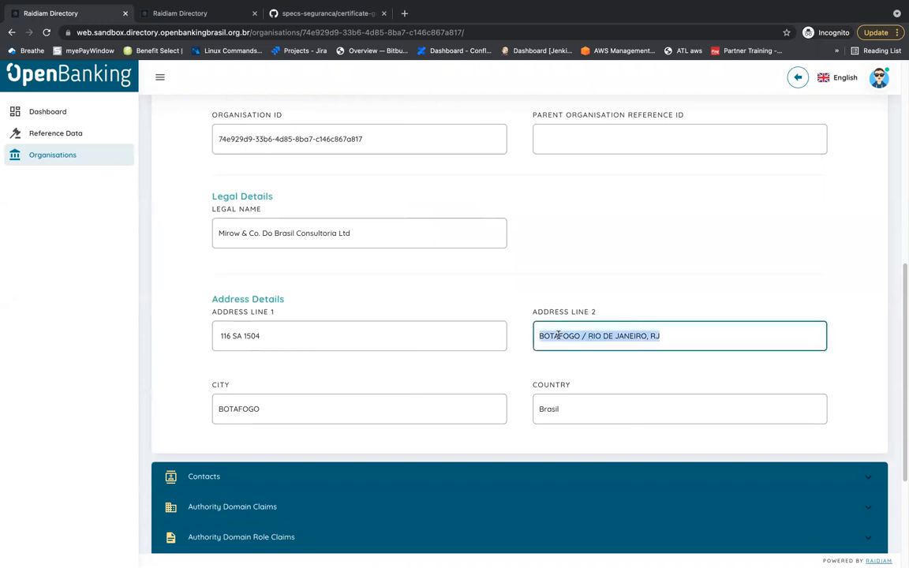
click(237, 409)
triple_click(236, 409)
key(super+c)
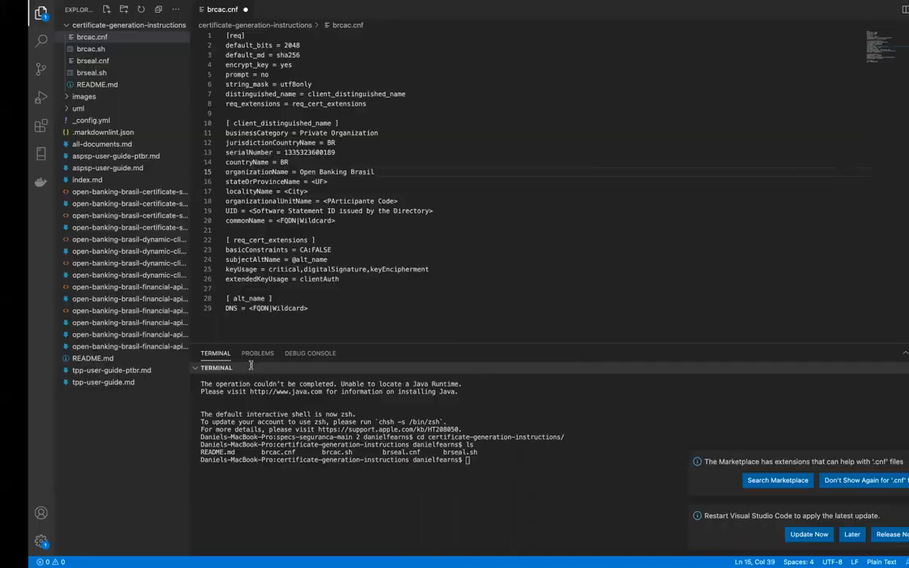
drag(329, 181, 310, 181)
key(super+v)
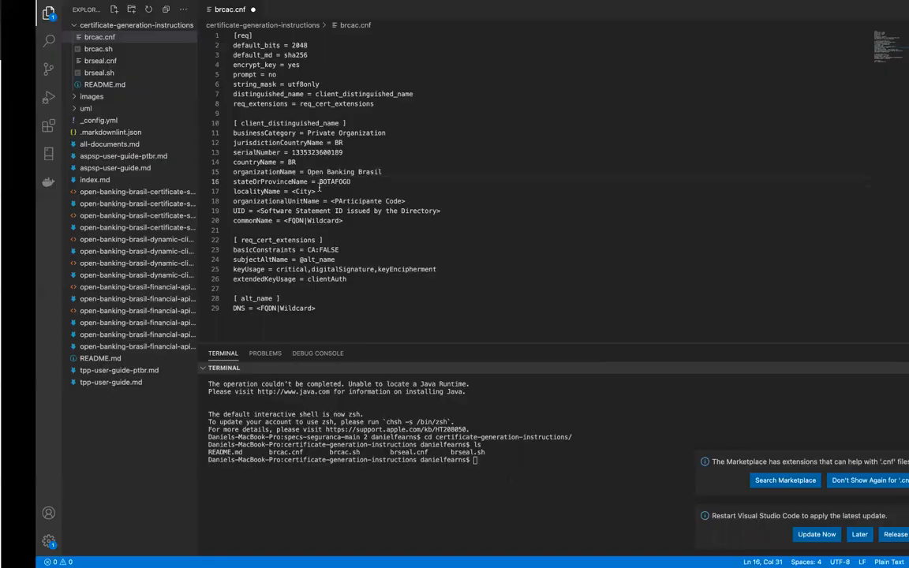
drag(292, 191, 320, 191)
key(super+v)
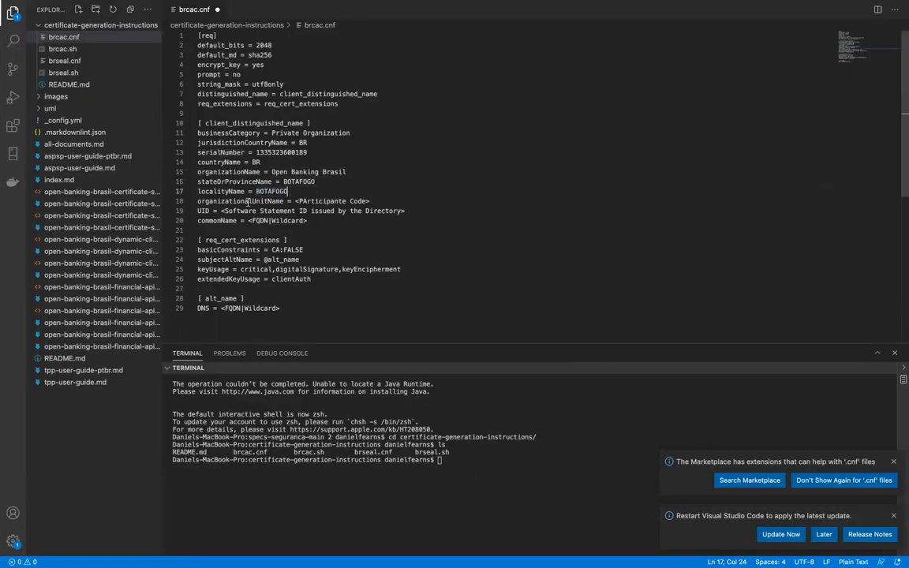
Replace the organizationalUnitName placeholder with the organisation ID copied from the end of the directory page's URL.
double_click(246, 201)
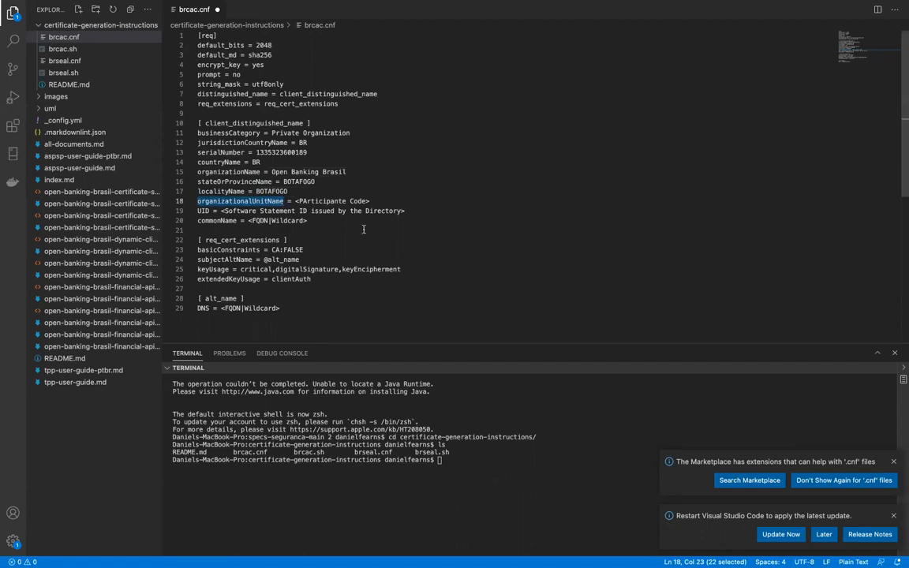
key(ctrl+Left)
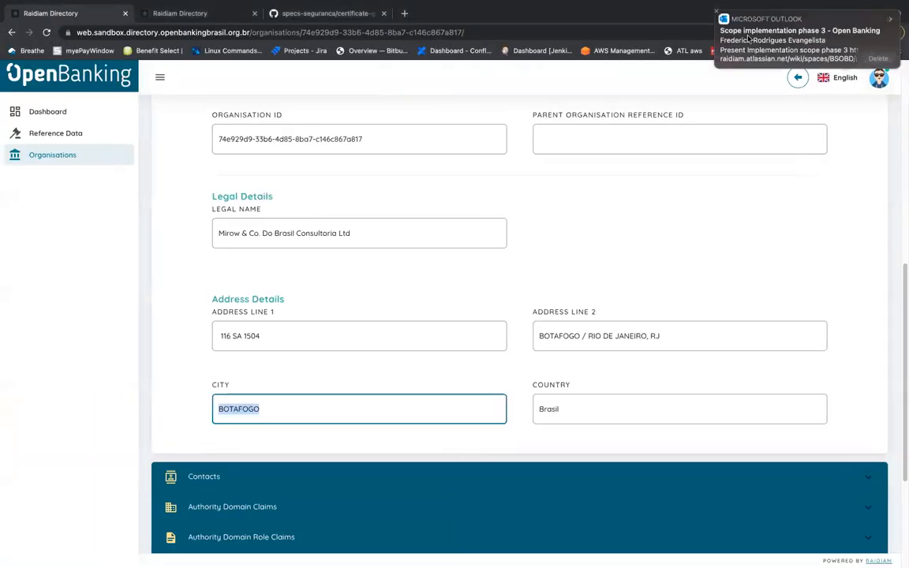
click(380, 32)
click(380, 32)
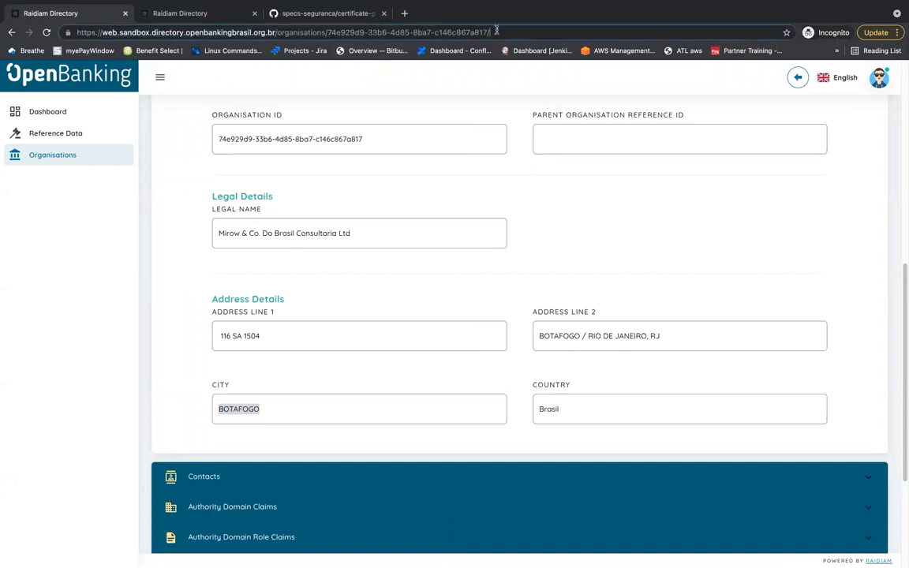
drag(490, 31, 326, 30)
key(super+c)
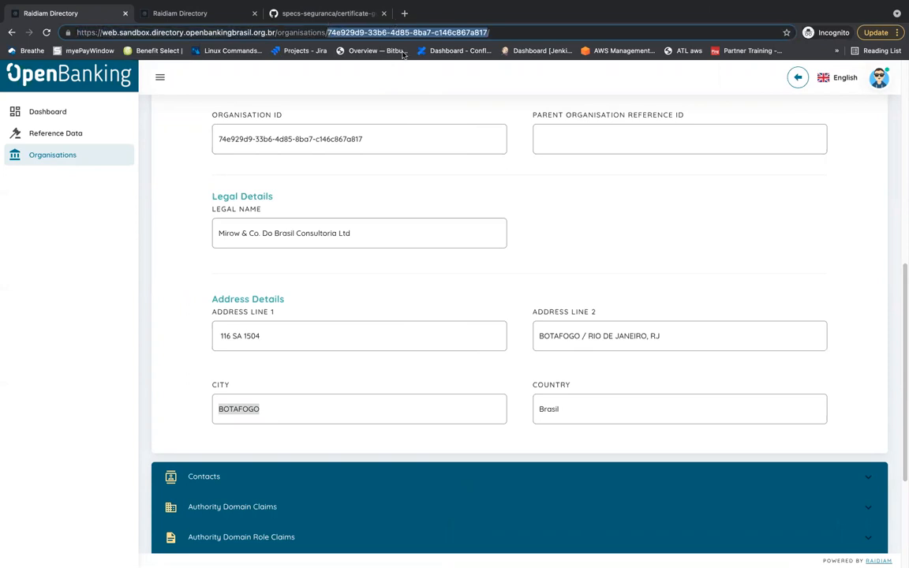
key(super+Tab)
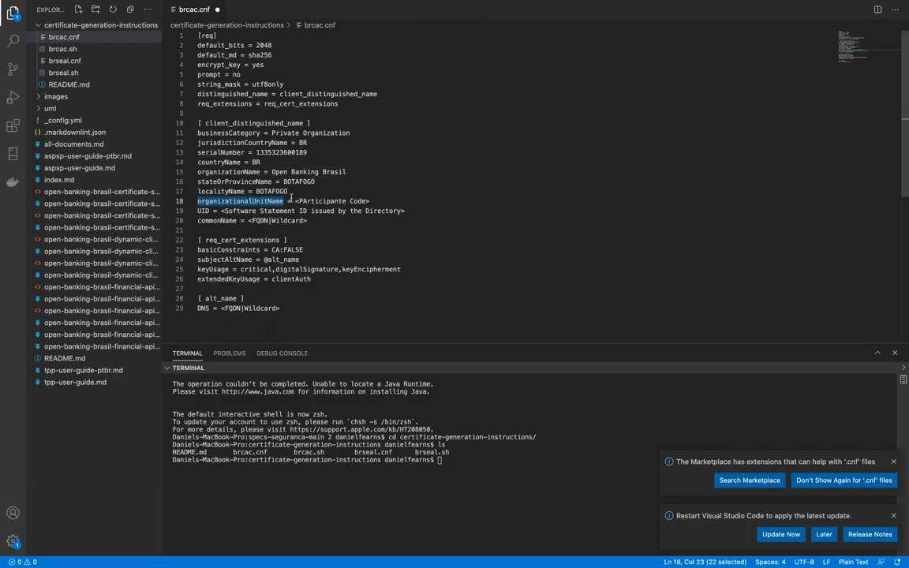
drag(295, 201, 377, 202)
key(super+v)
double_click(207, 211)
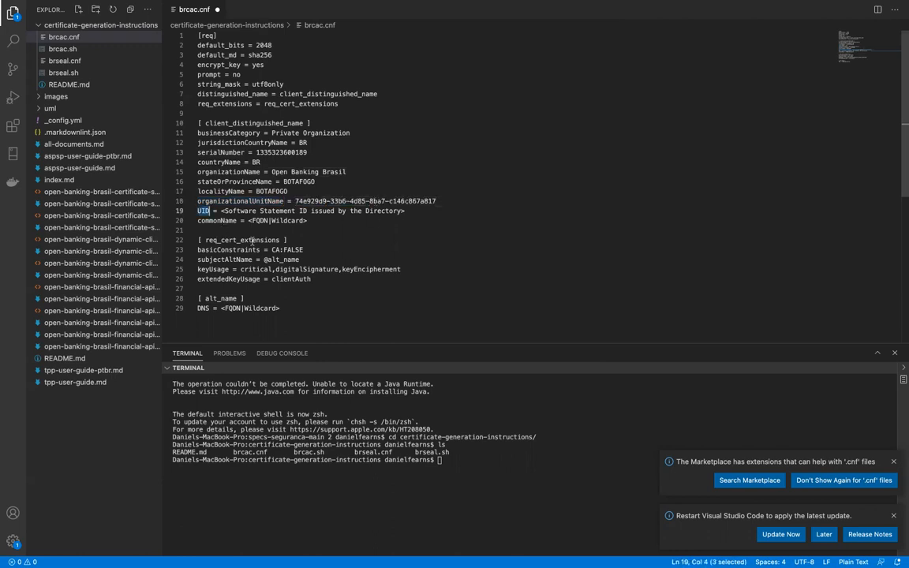
Replace the UID placeholder in brcac.cnf with the software statement ID copied from the end of the Raidiam Directory software statement URL.
drag(225, 211, 385, 211)
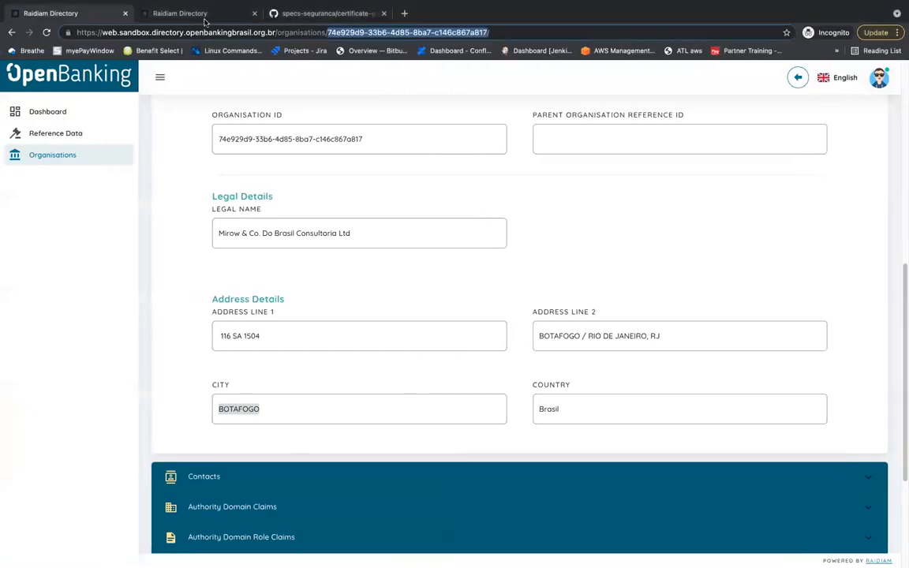
click(174, 13)
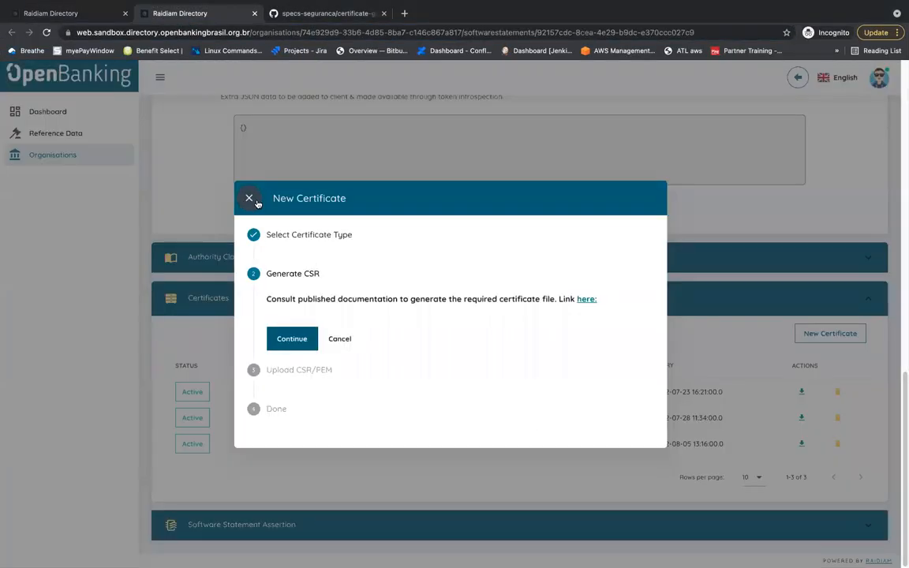
click(551, 34)
double_click(550, 34)
click(581, 32)
drag(563, 32, 722, 30)
key(super+c)
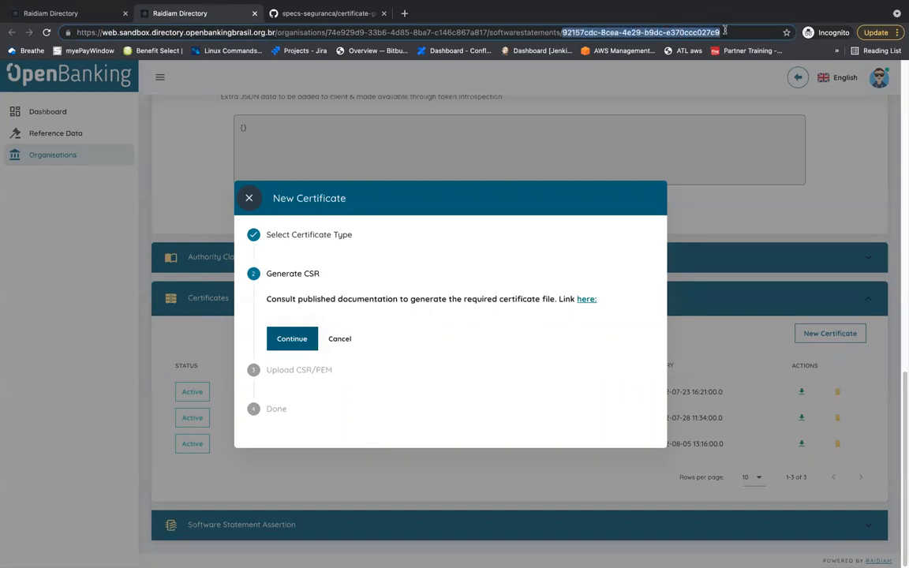
key(ctrl+Right)
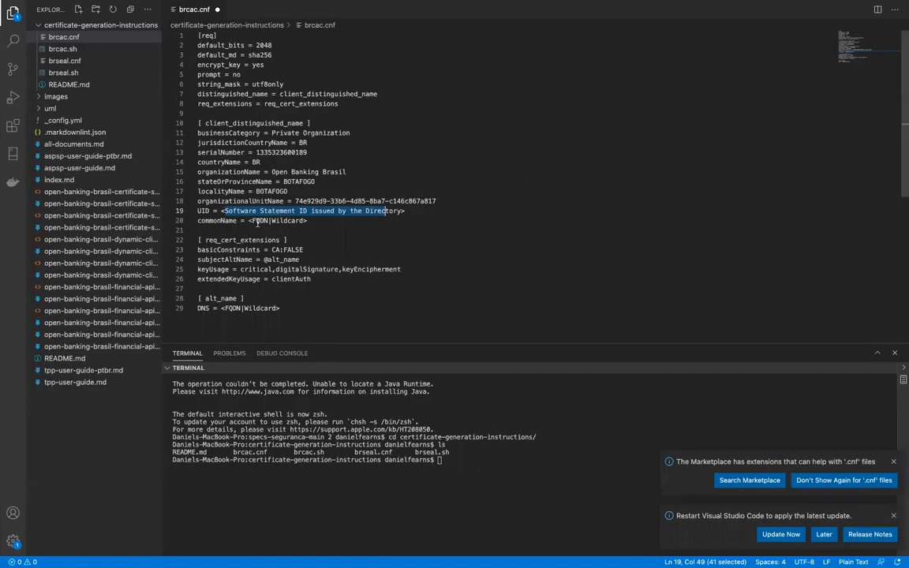
click(239, 211)
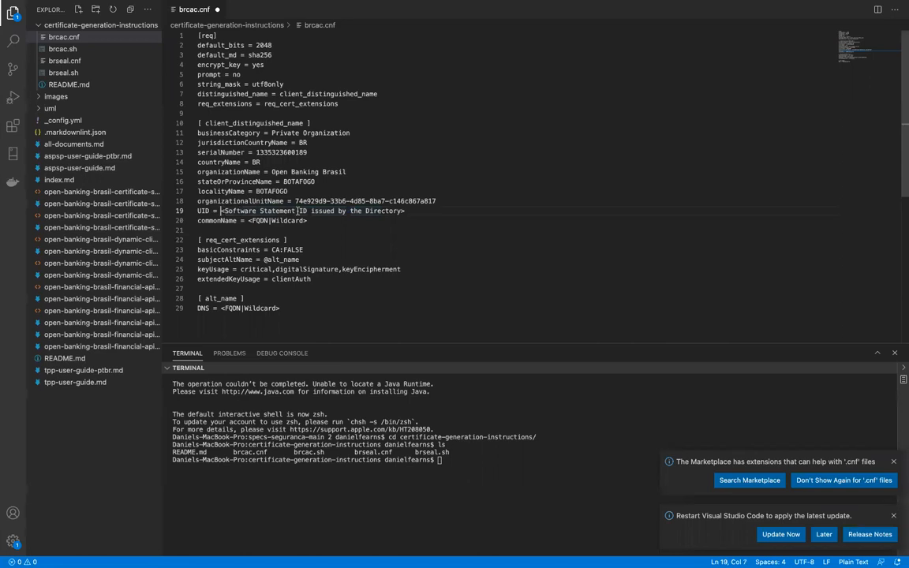
drag(222, 211, 407, 210)
key(super+v)
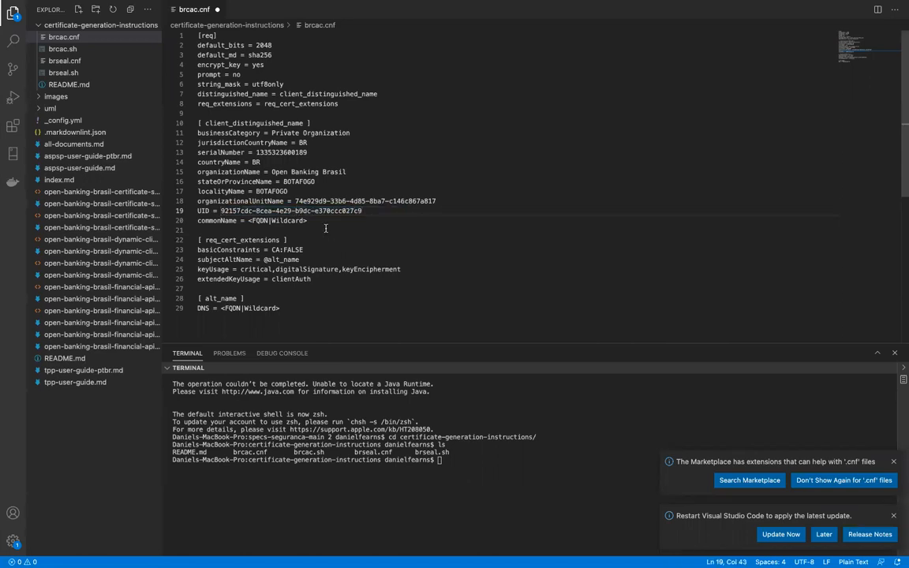
double_click(200, 221)
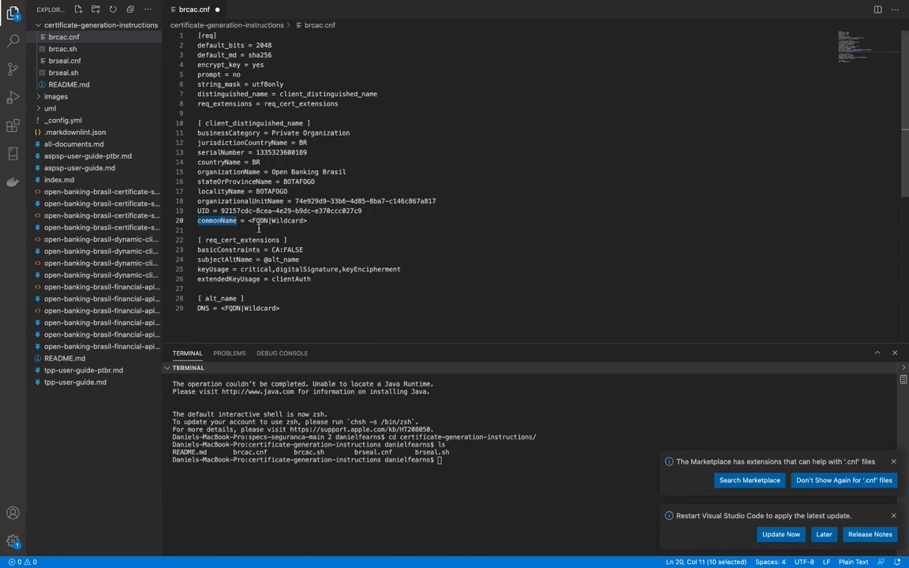
double_click(303, 221)
drag(306, 221, 248, 222)
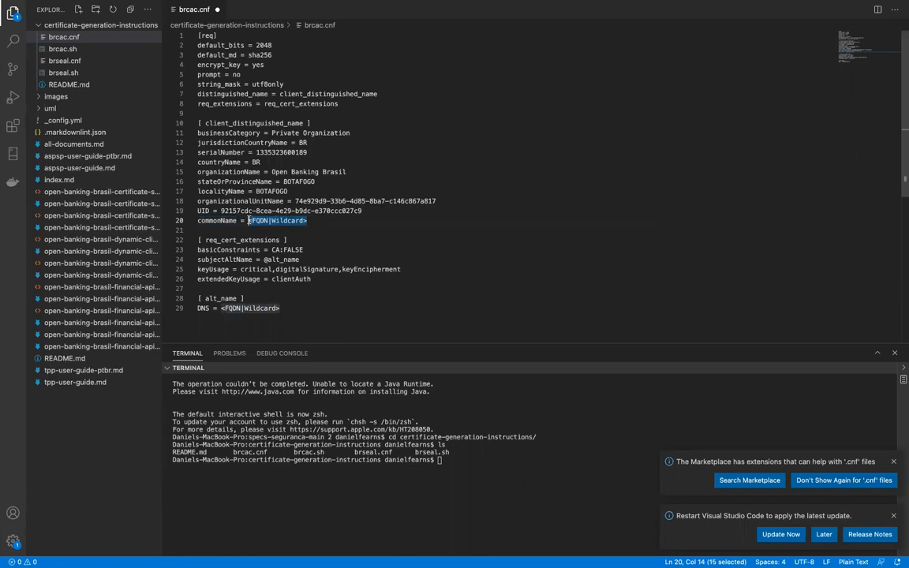
text(www.raidiam.com)
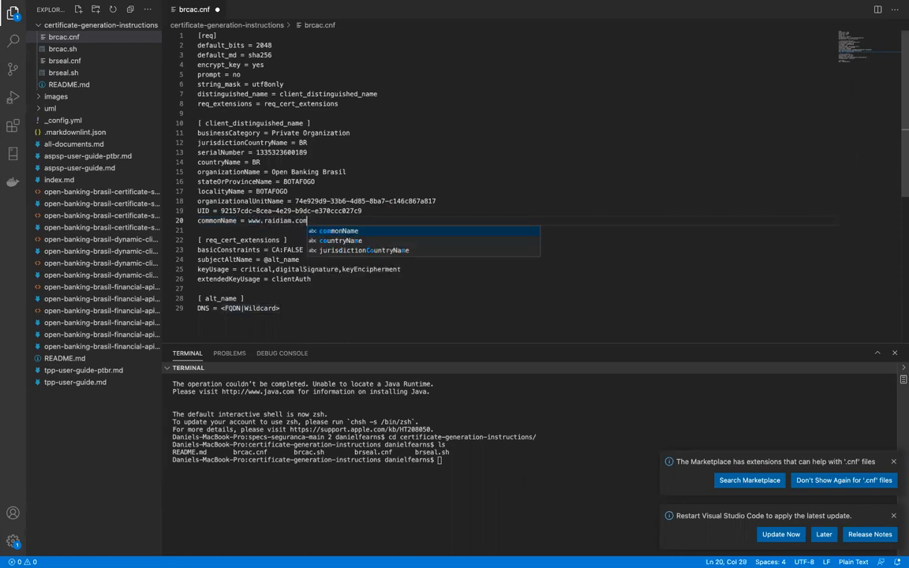
click(258, 229)
Copy the commonName value into the DNS entry under alt_name, replacing its placeholder, and save brcac.cnf.
drag(248, 221, 321, 222)
key(super+c)
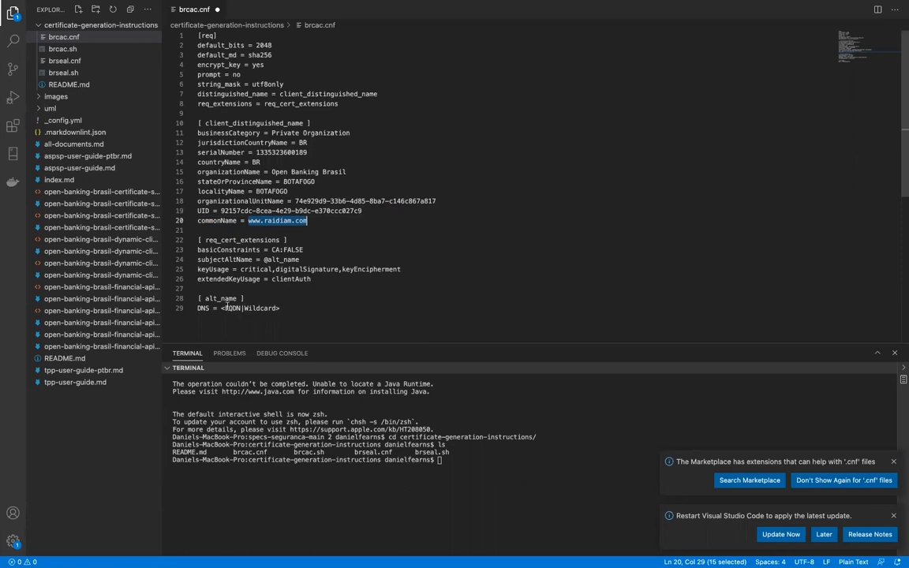
drag(221, 309, 297, 306)
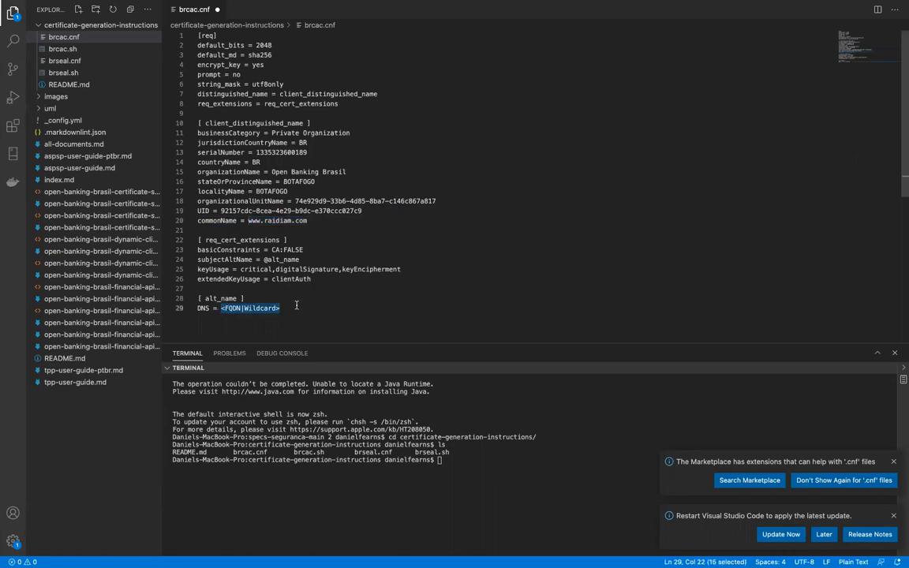
key(super+v)
click(364, 223)
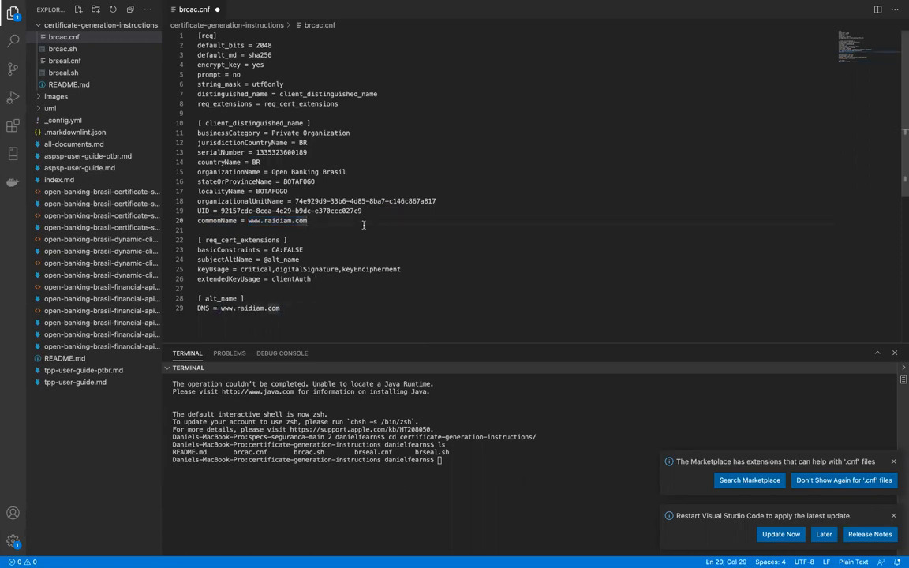
key(super+s)
Open brcac.sh and examine the output CSR, key and config file names in its openssl command.
click(436, 534)
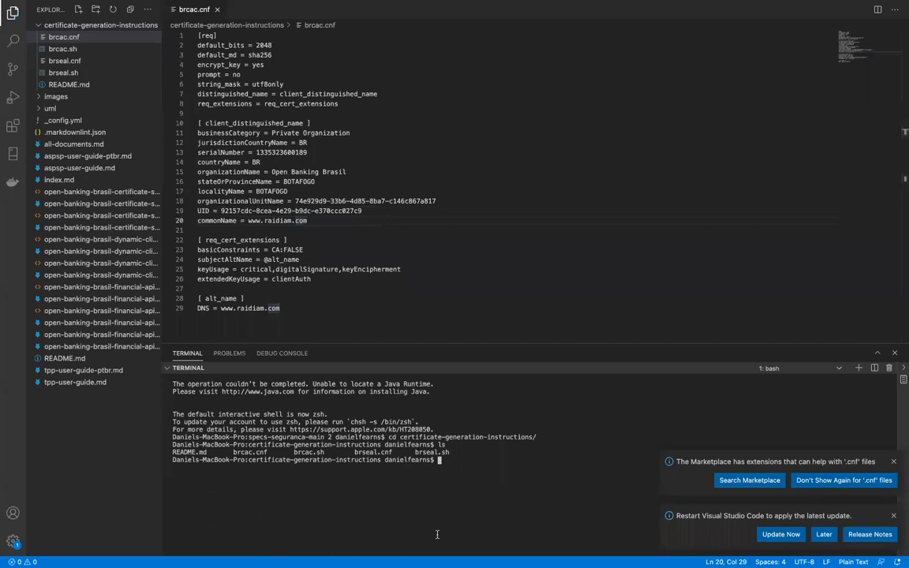
double_click(435, 453)
click(70, 71)
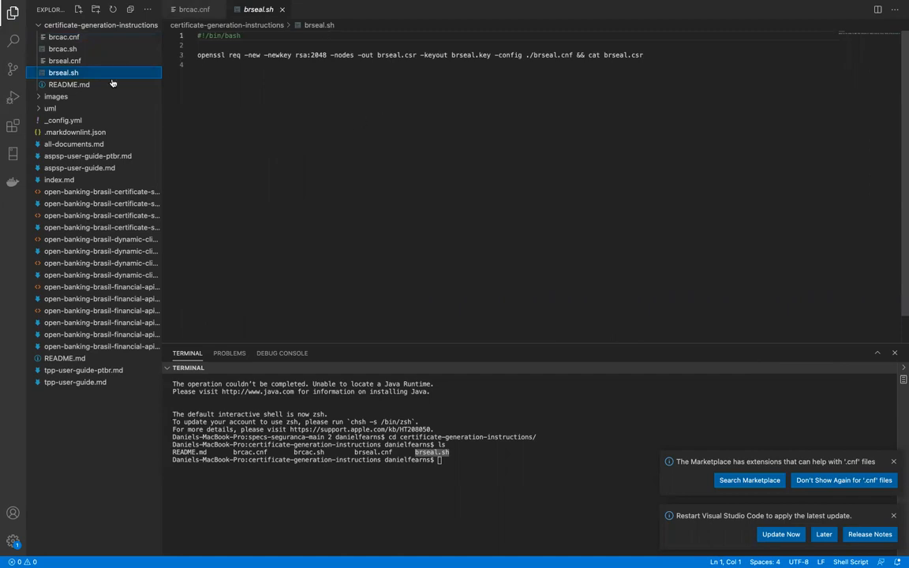
click(79, 47)
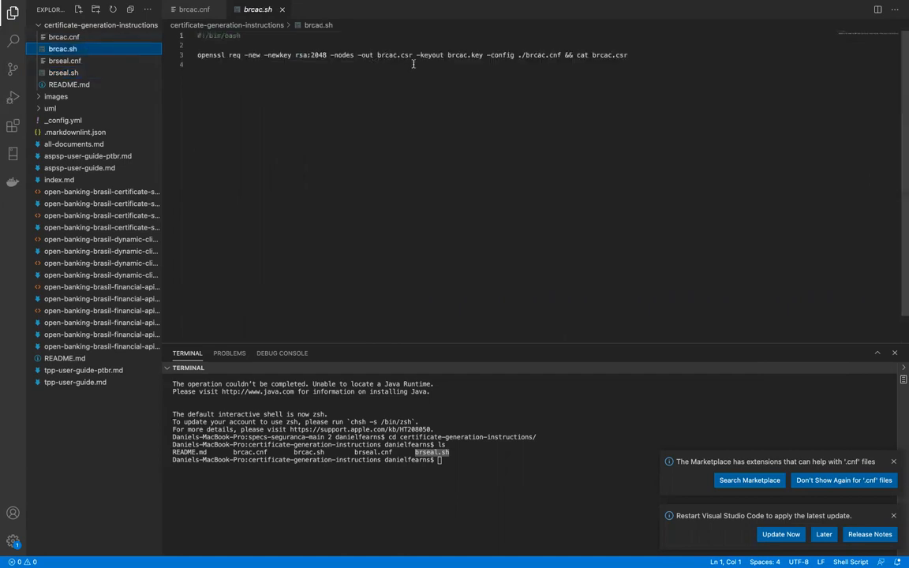
double_click(389, 54)
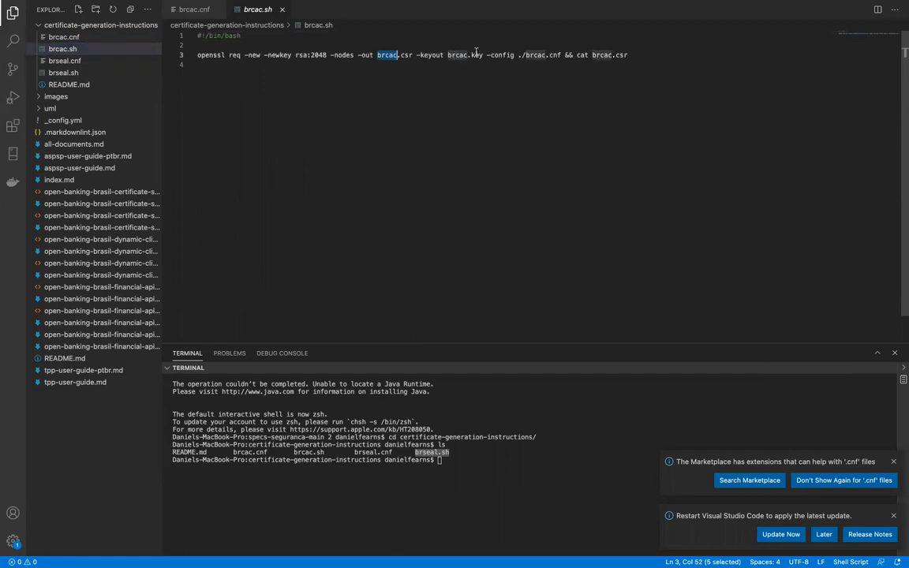
double_click(530, 54)
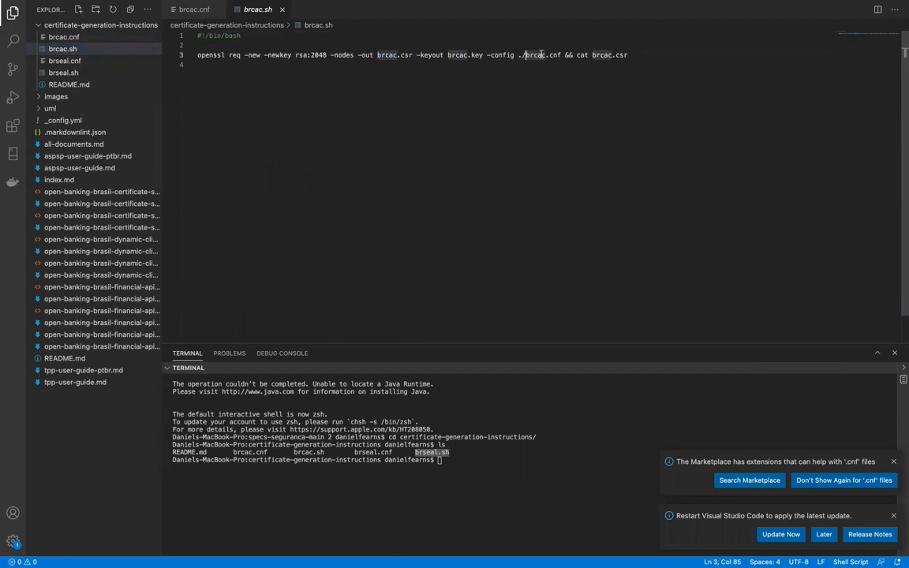
click(194, 9)
click(240, 10)
Run ./brcac.sh in the terminal to generate the CSR, and enlarge the terminal to show the whole certificate request.
click(496, 450)
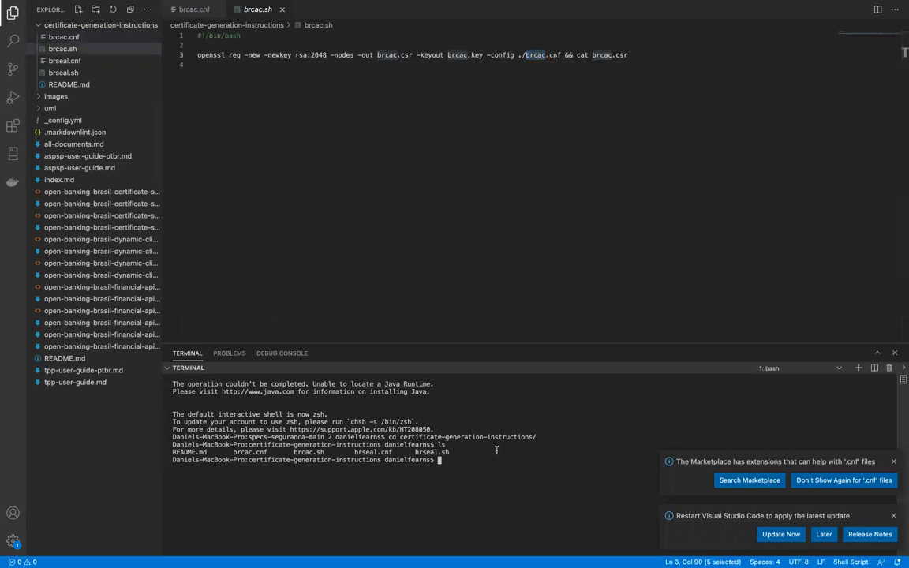
text(./brcac.sh)
key(Return)
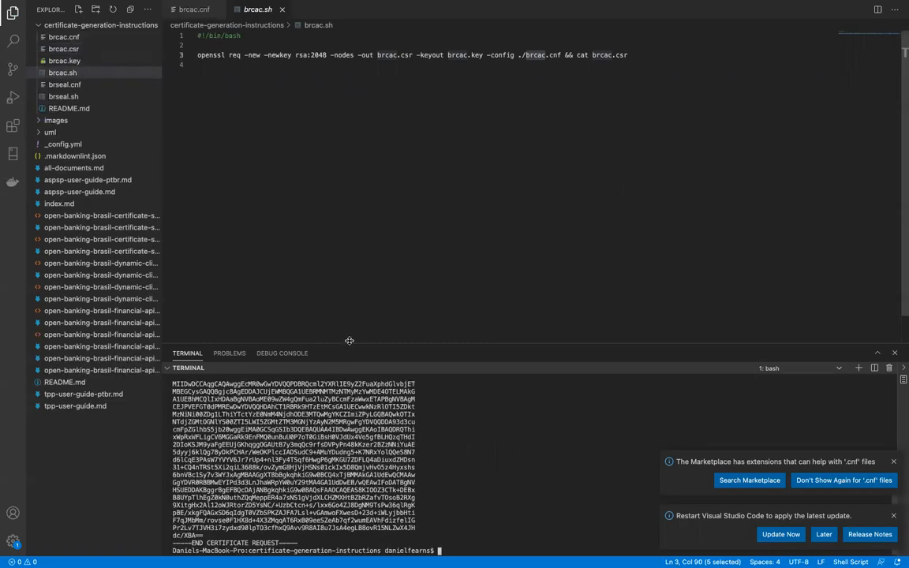
drag(350, 341, 360, 126)
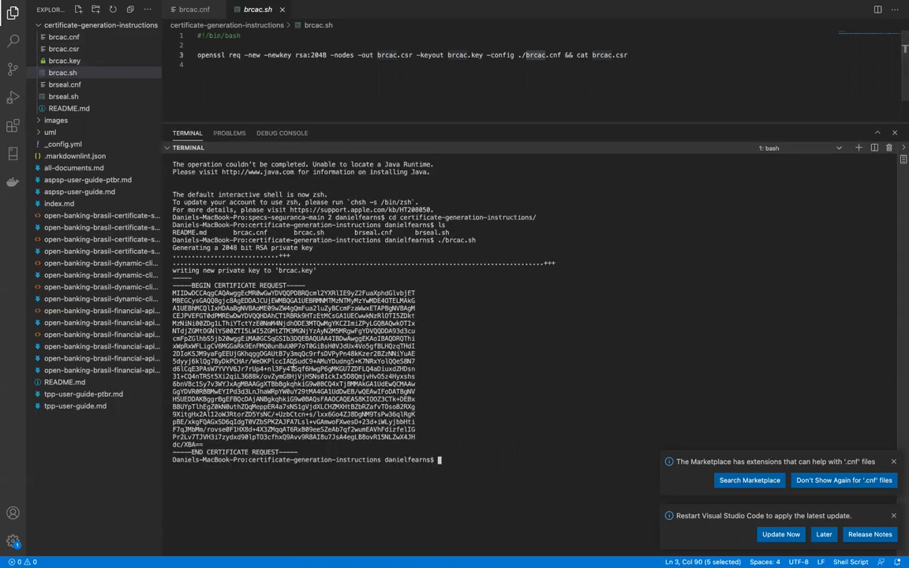
drag(298, 452, 173, 282)
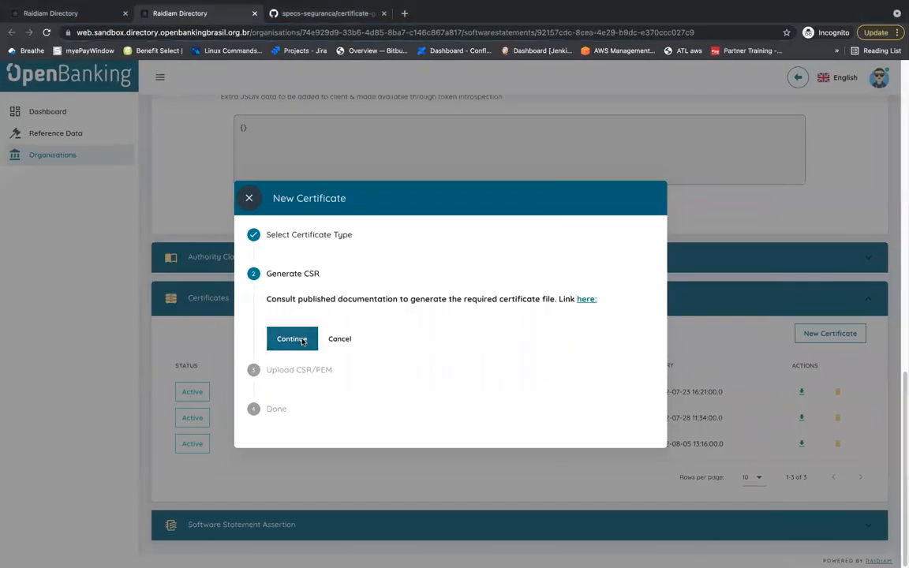
In the directory's New Certificate dialog, continue to the CSR upload and attach brcac.csr from the certificate-generation-instructions folder in Downloads/specs-seguranca-main 2.
click(289, 340)
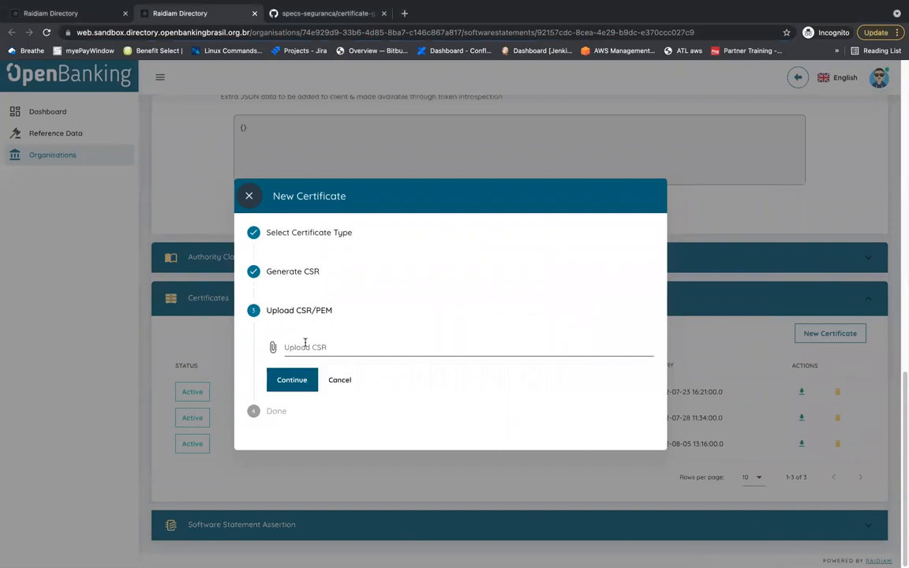
click(305, 342)
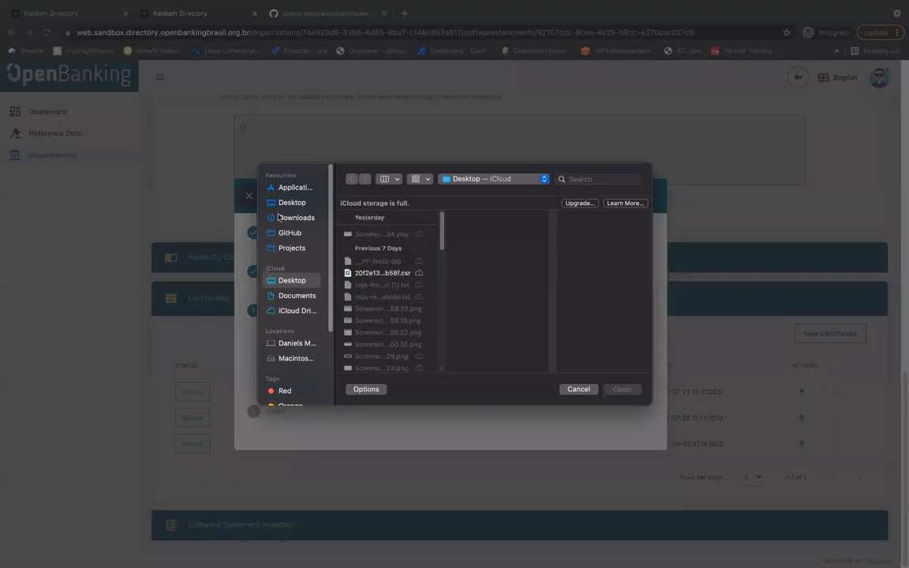
click(288, 219)
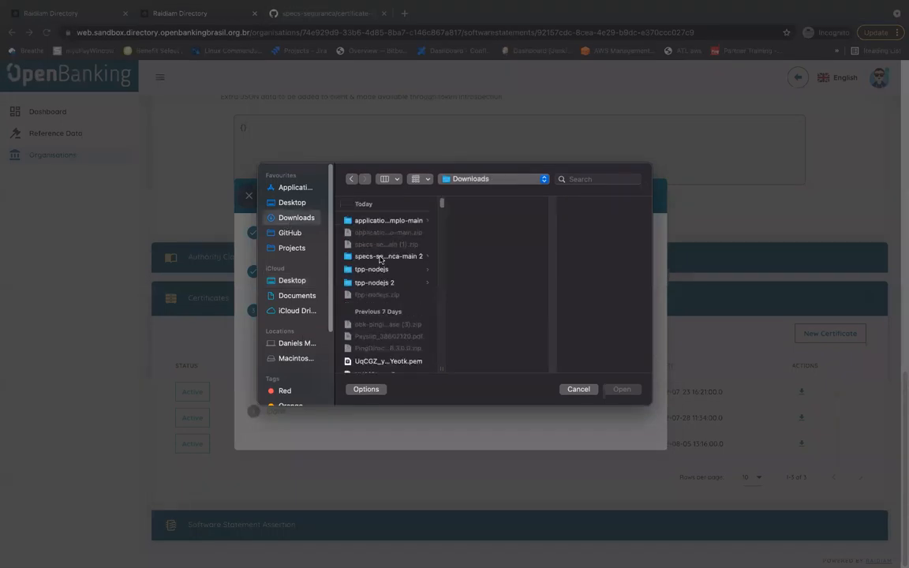
click(380, 257)
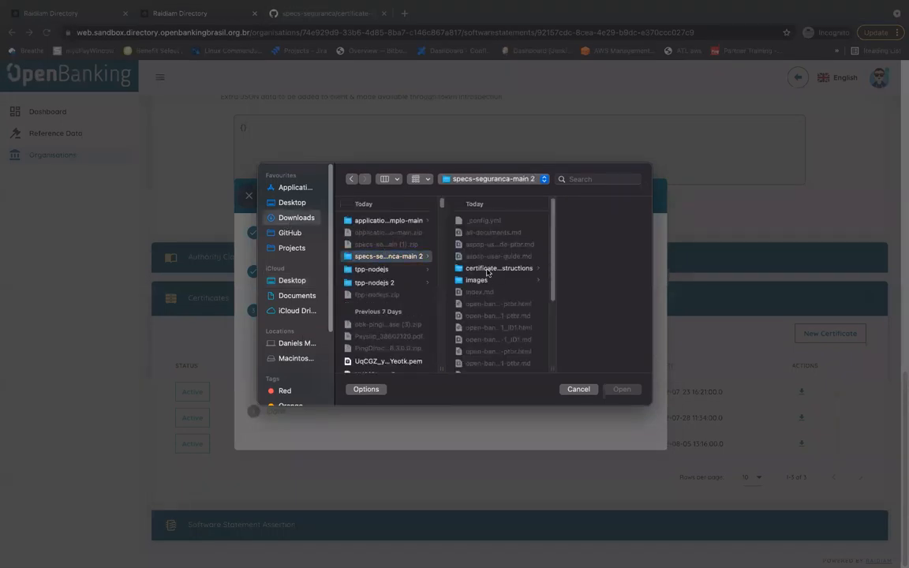
click(485, 270)
click(577, 232)
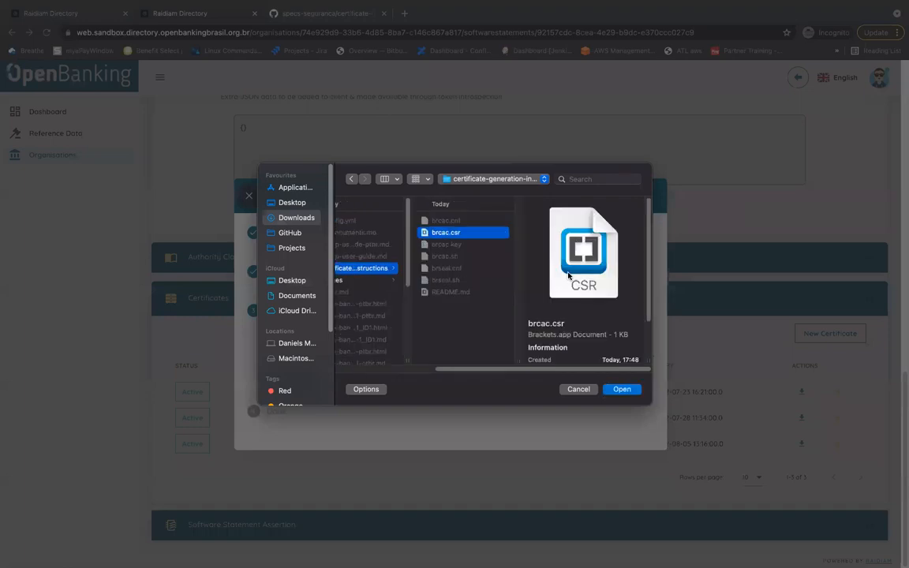
key(Return)
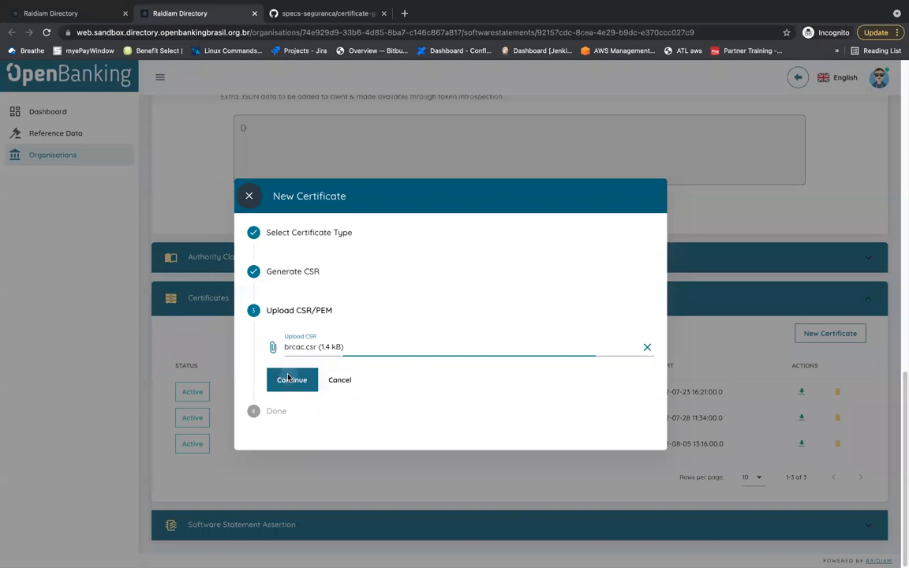
Submit the CSR, finish the New Certificate dialog, and download the new brcac certificate from the certificates list.
click(290, 379)
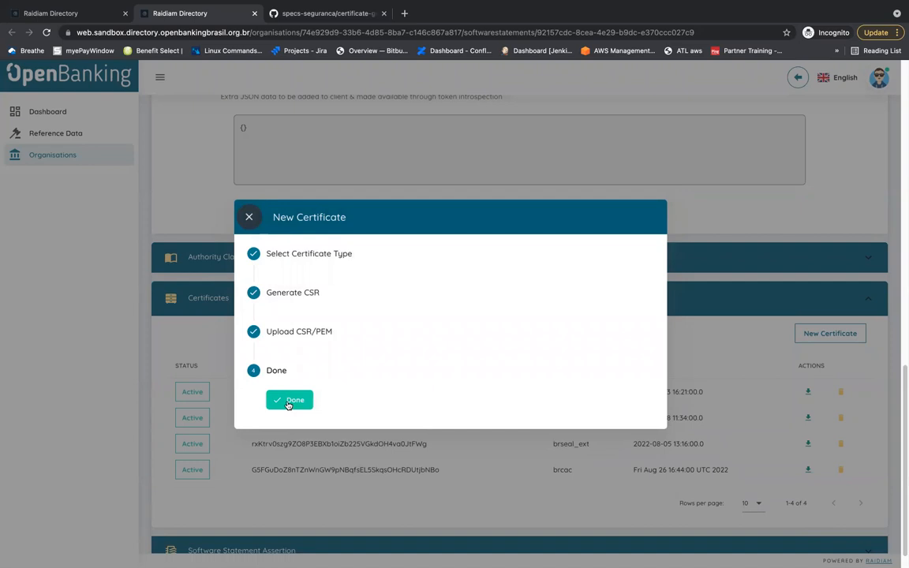
click(289, 401)
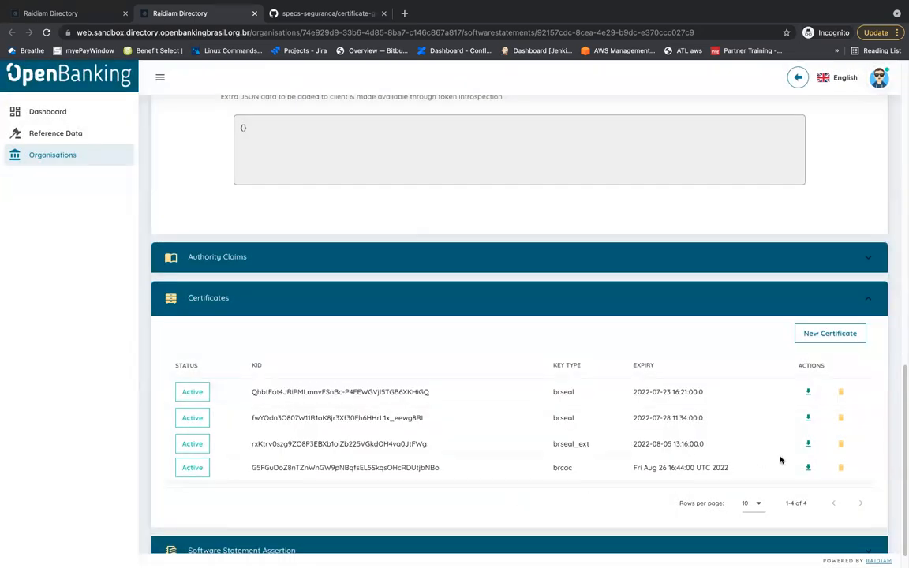
click(808, 470)
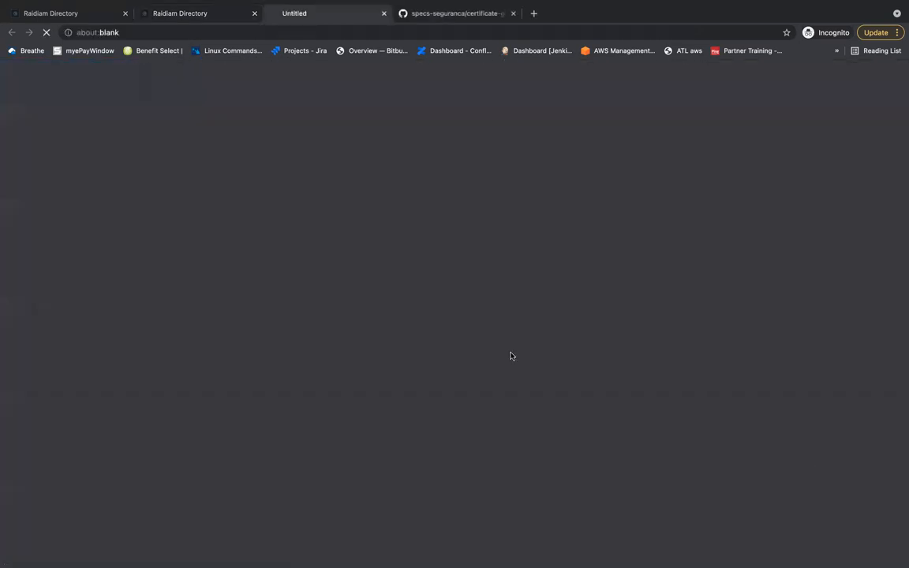